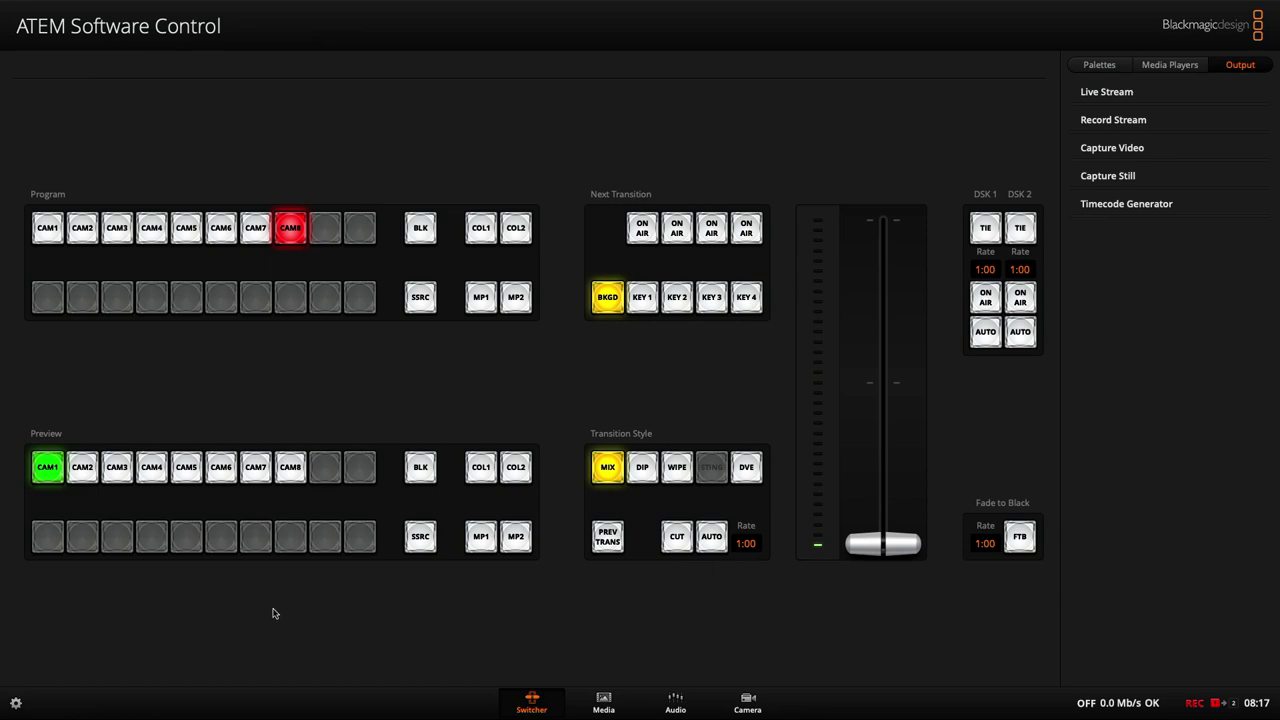
# - Open the switcher Settings on the Multi View tab with the camera, Program and status windows
pyautogui.click(16, 704)
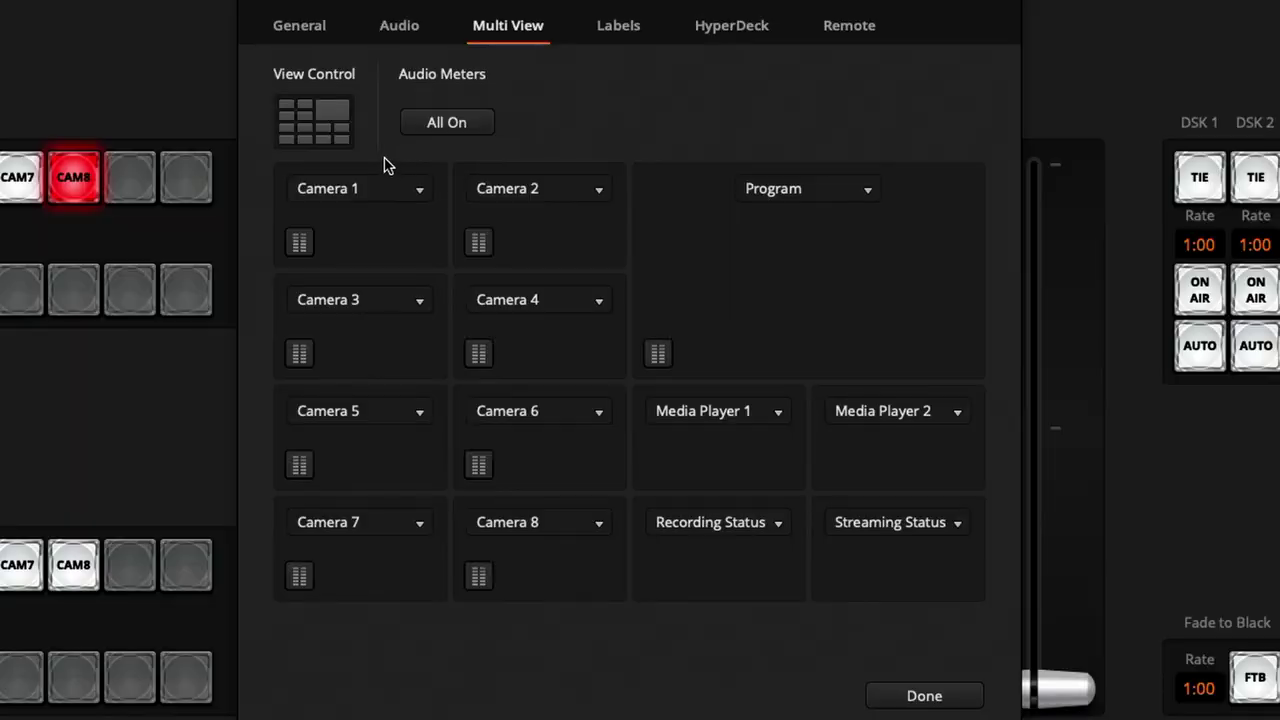
# - Try the merged Preview, SuperSource and split-Program layouts, then restore the original multiview layout
pyautogui.click(297, 118)
pyautogui.click(297, 118)
pyautogui.click(297, 118)
pyautogui.click(300, 137)
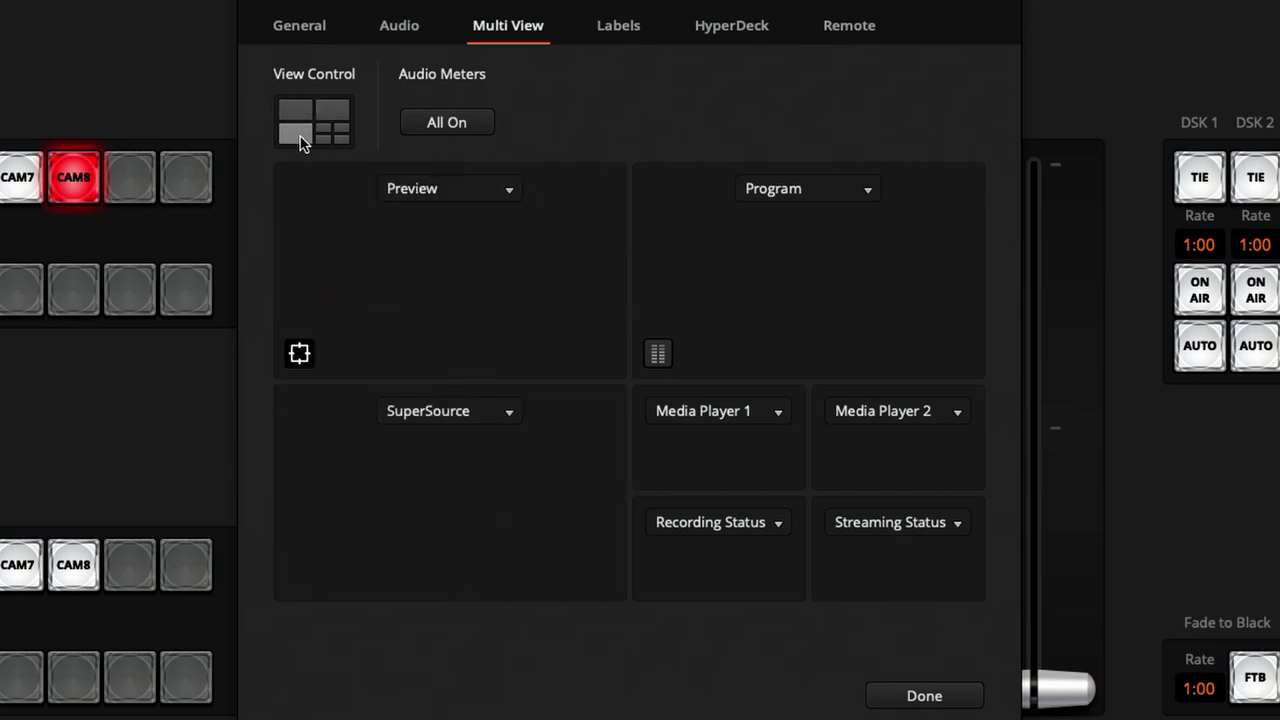
pyautogui.click(336, 143)
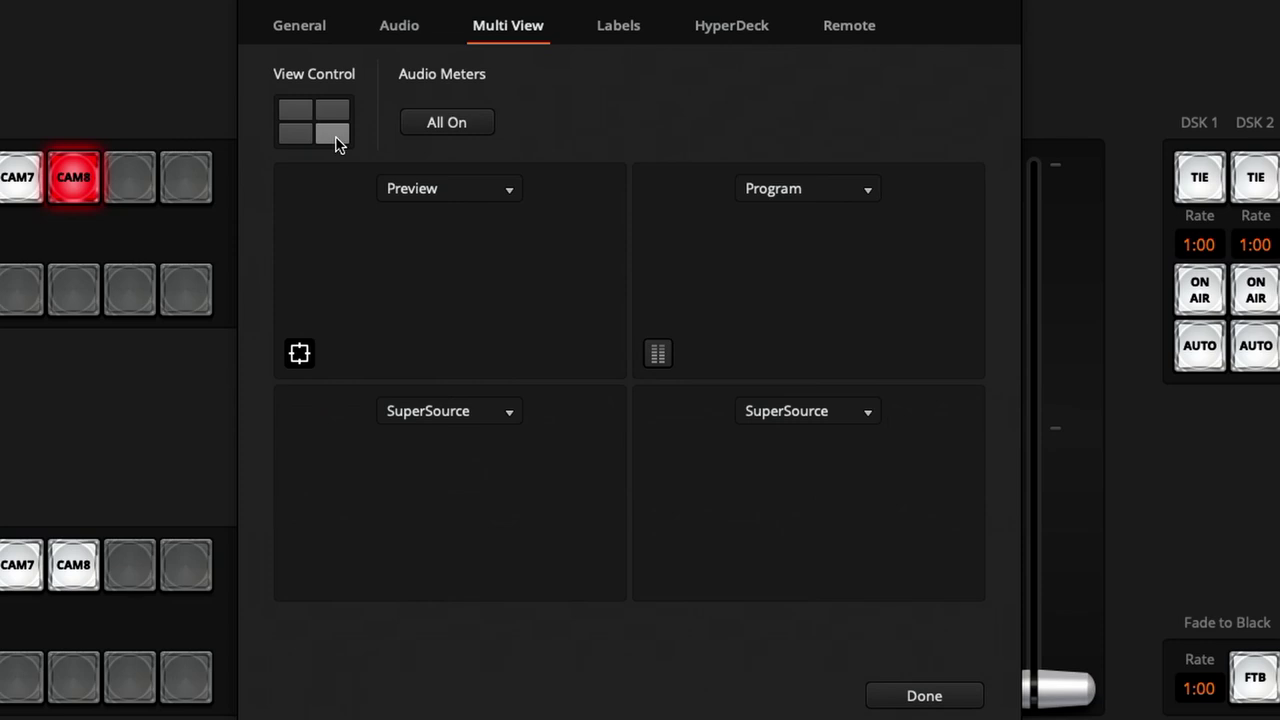
pyautogui.click(336, 143)
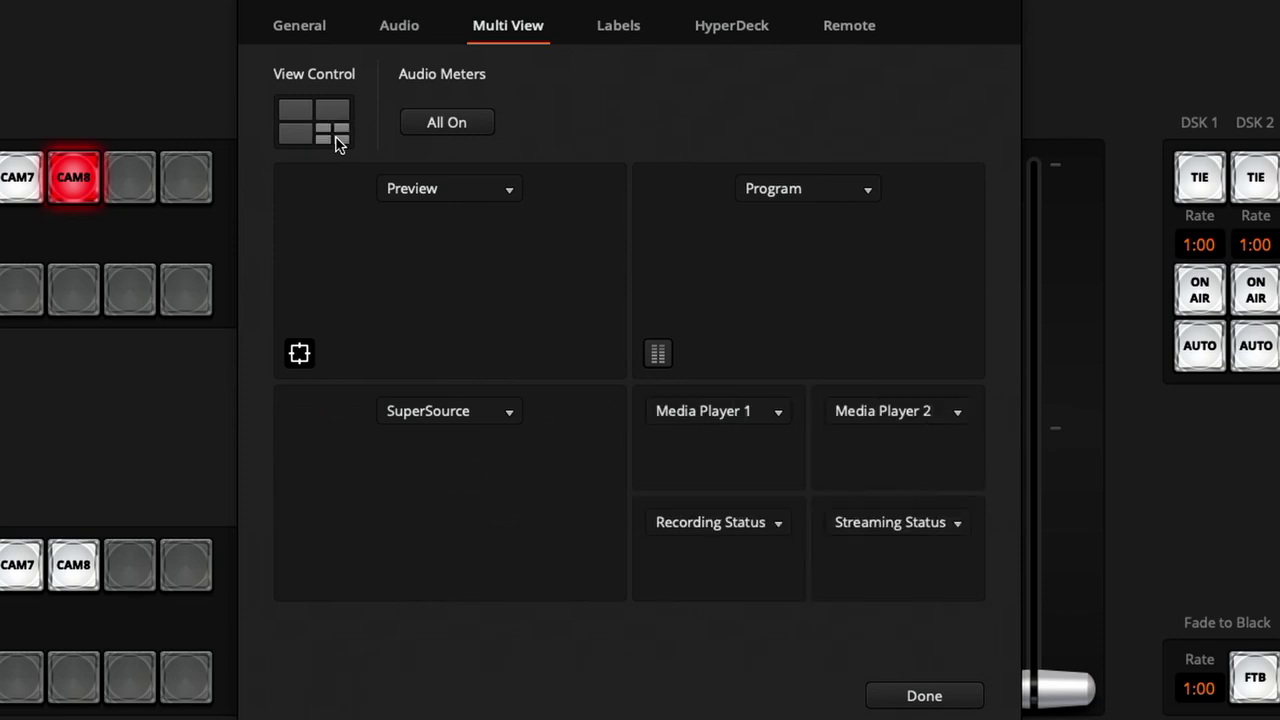
pyautogui.click(300, 136)
pyautogui.click(298, 115)
pyautogui.click(333, 110)
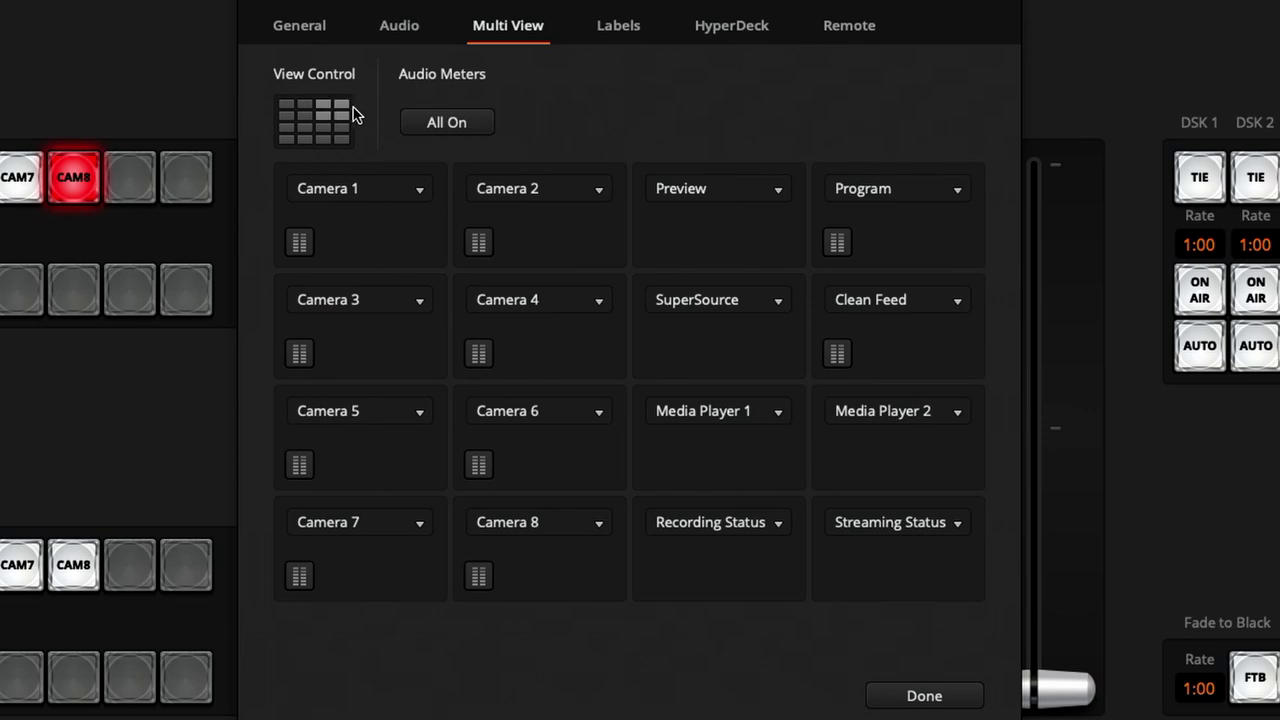
pyautogui.click(349, 110)
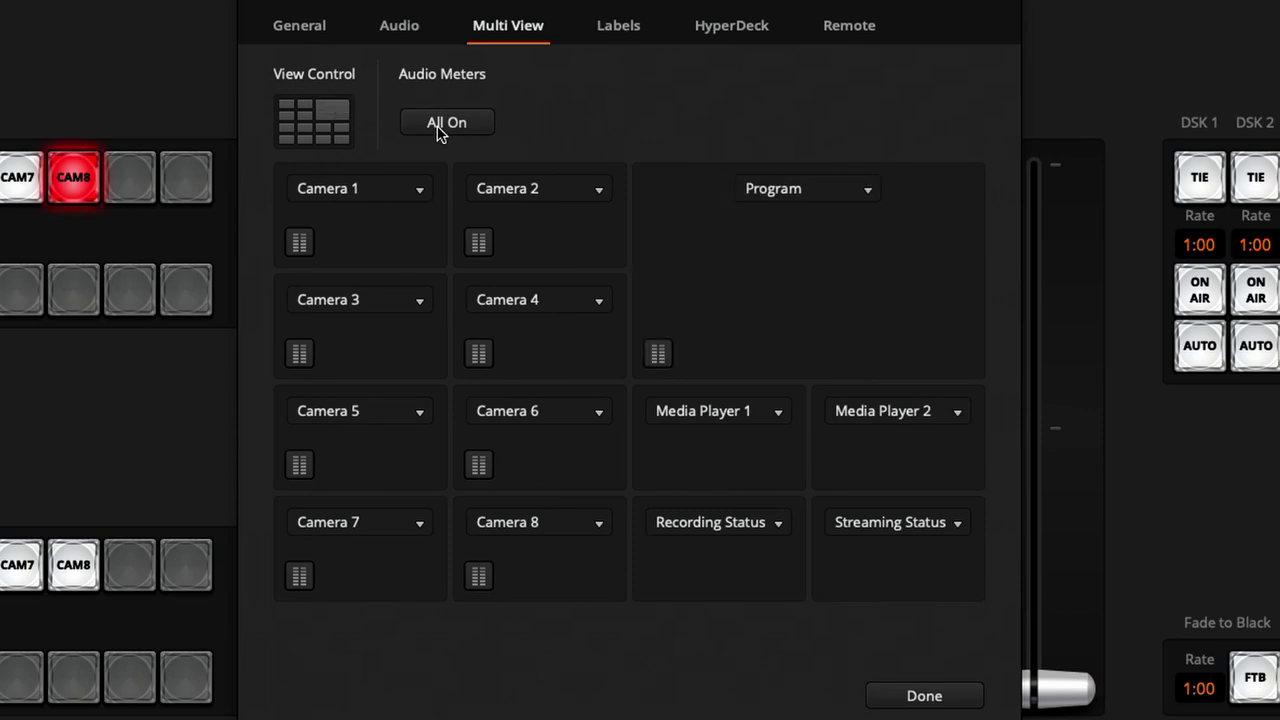
# - Turn on audio meters for all windows except Camera 1 and Camera 2
pyautogui.click(437, 122)
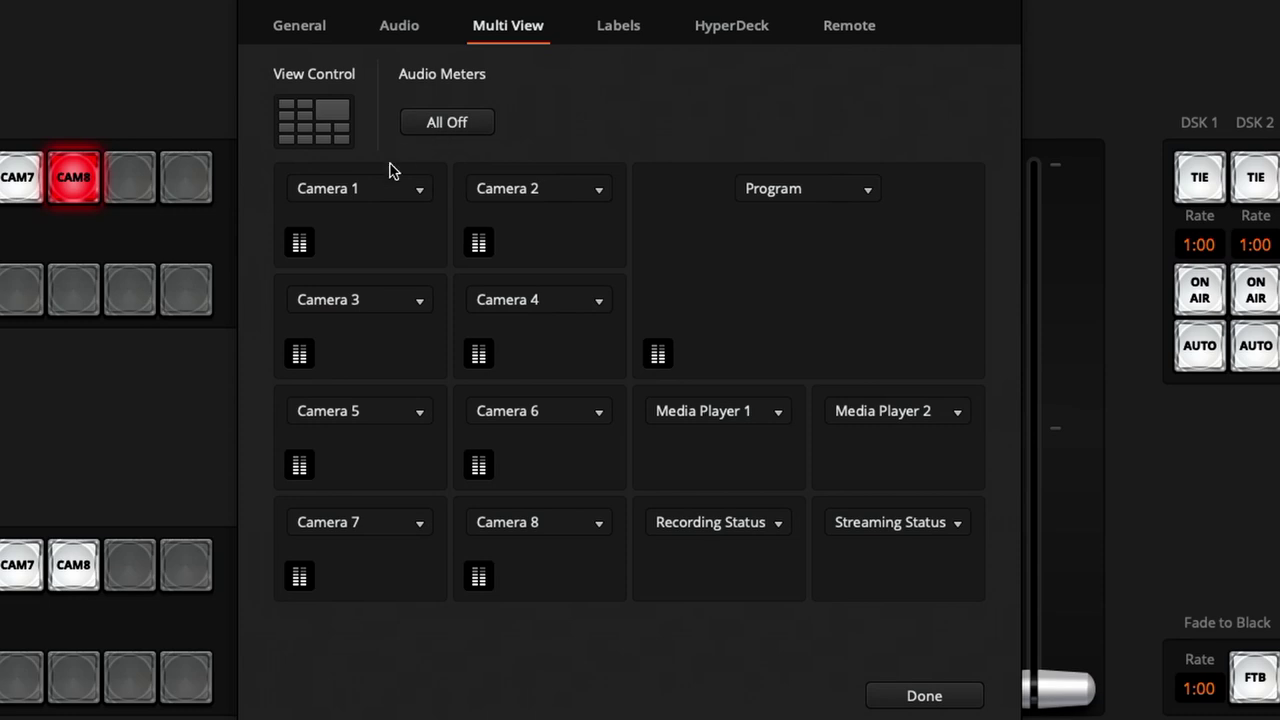
pyautogui.click(299, 245)
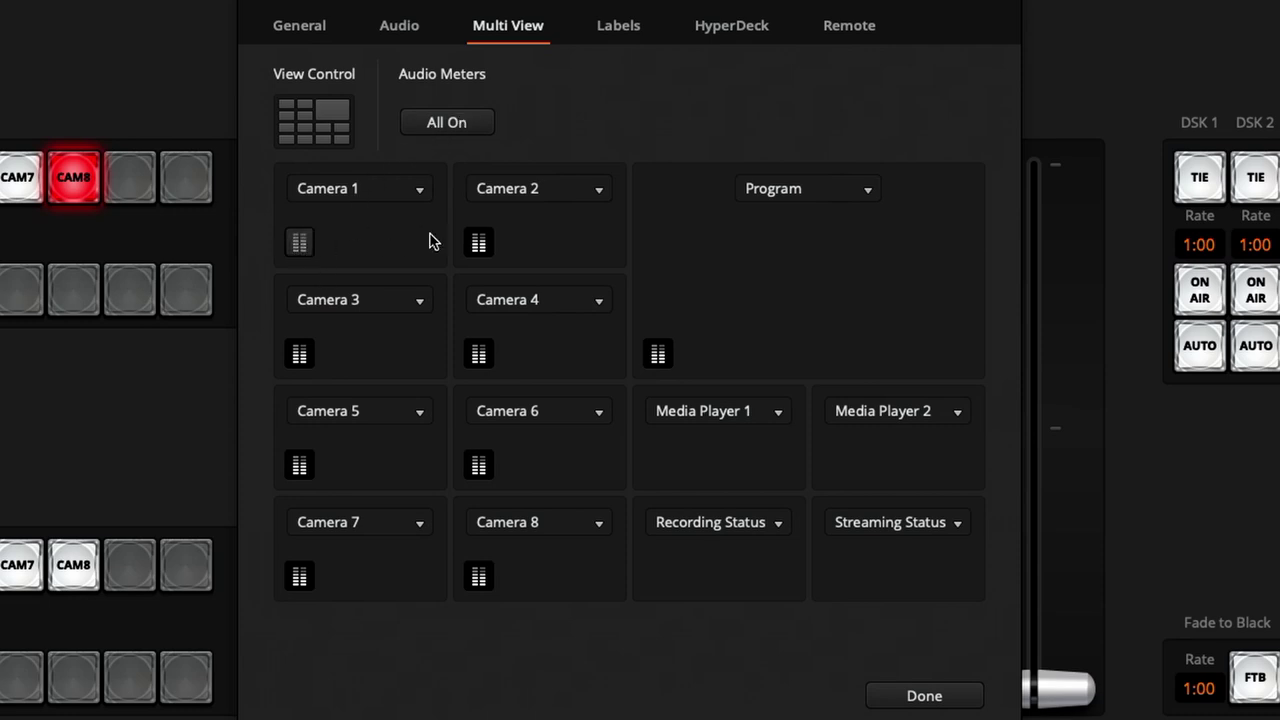
pyautogui.click(478, 245)
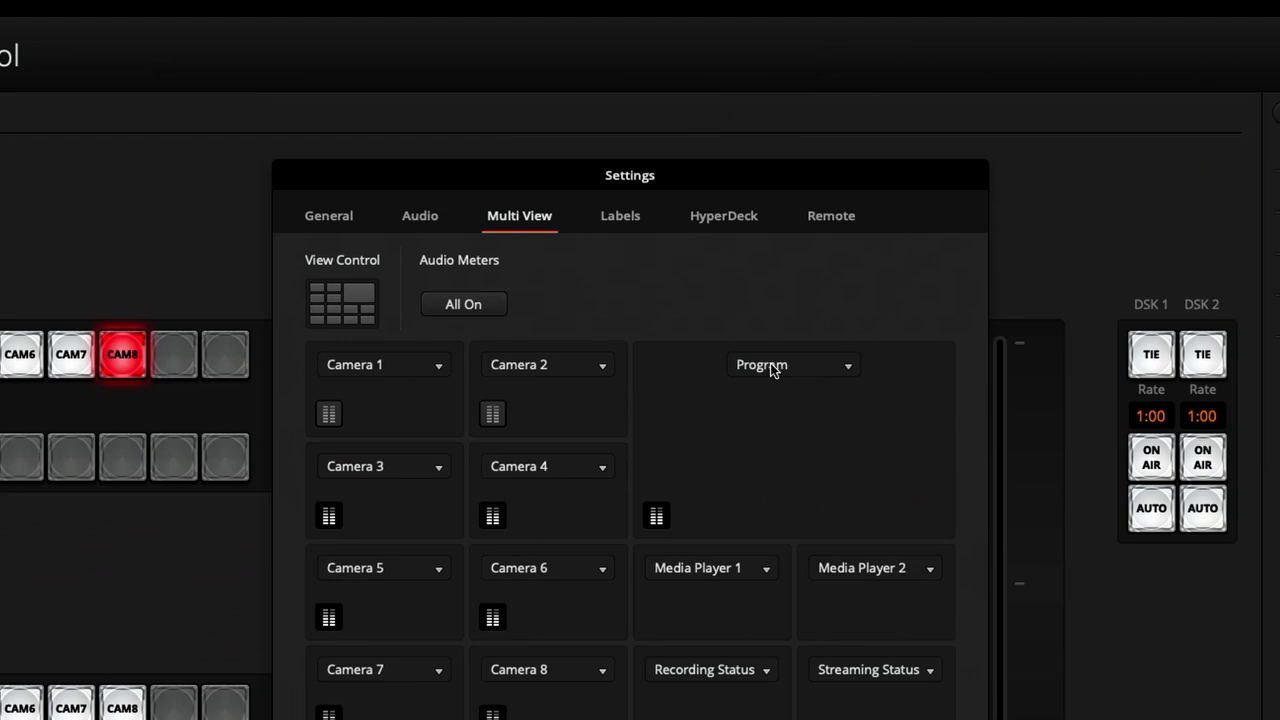
pyautogui.click(771, 366)
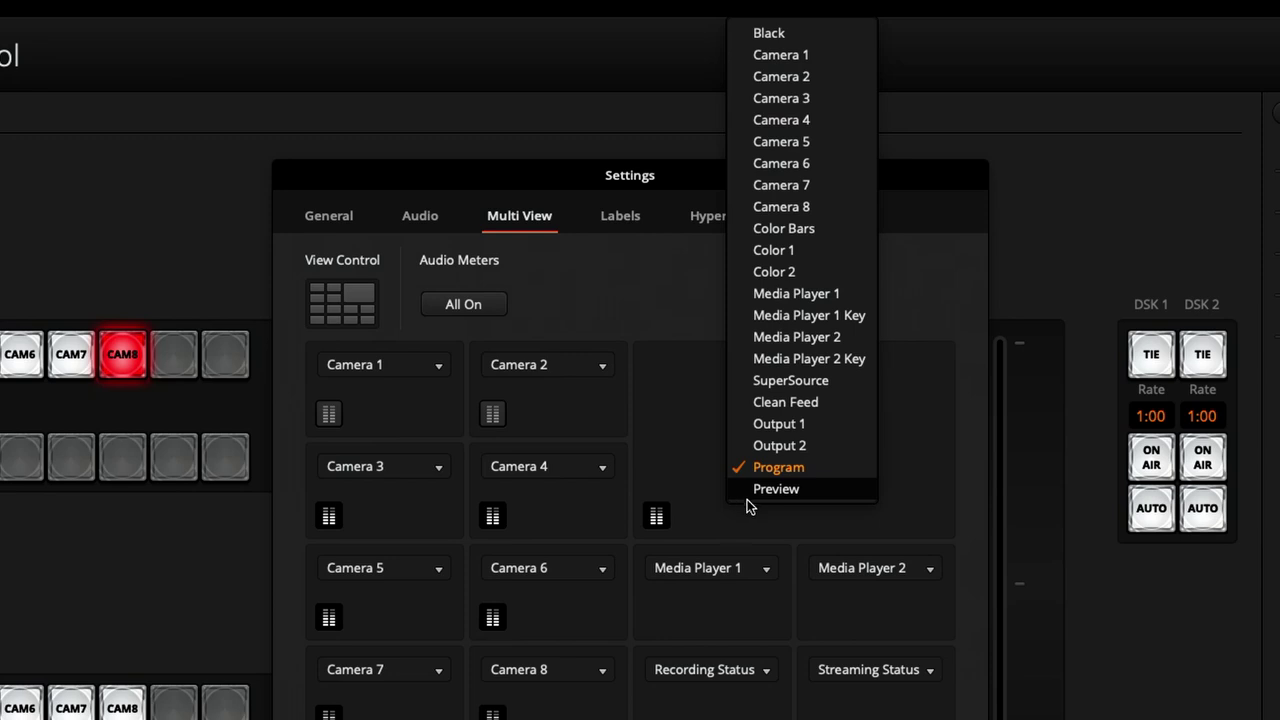
pyautogui.click(794, 617)
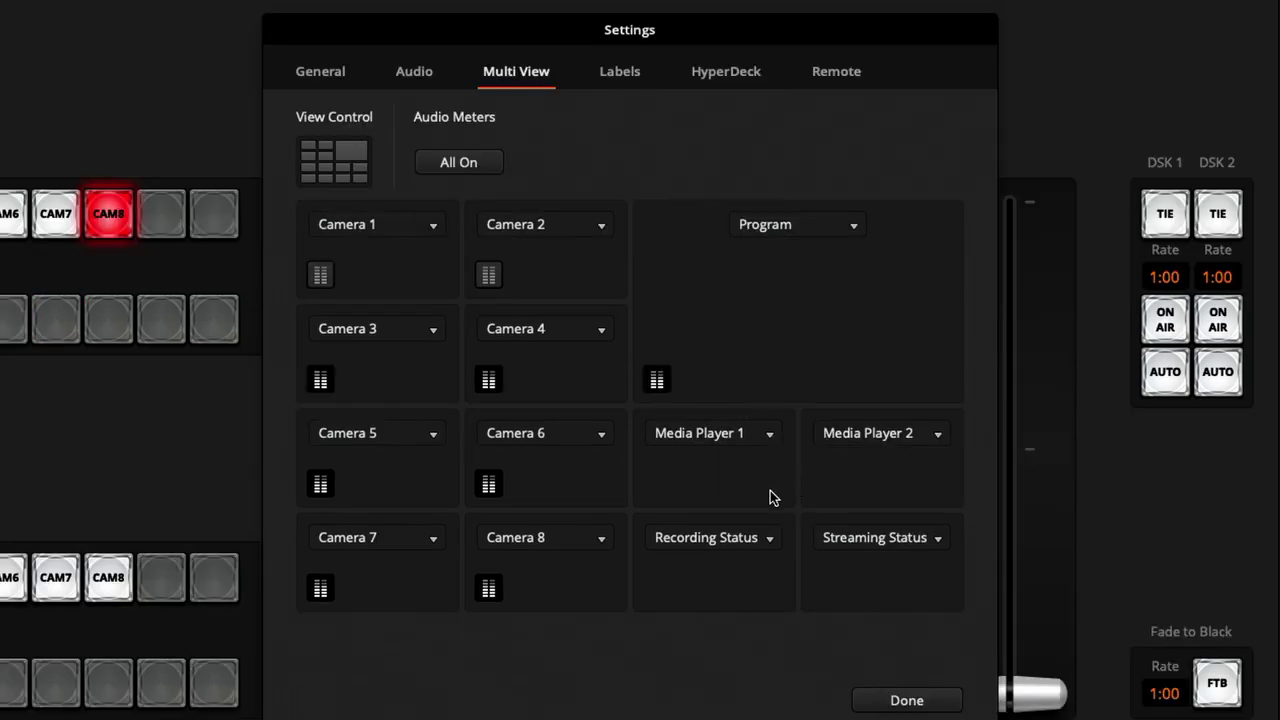
pyautogui.click(752, 542)
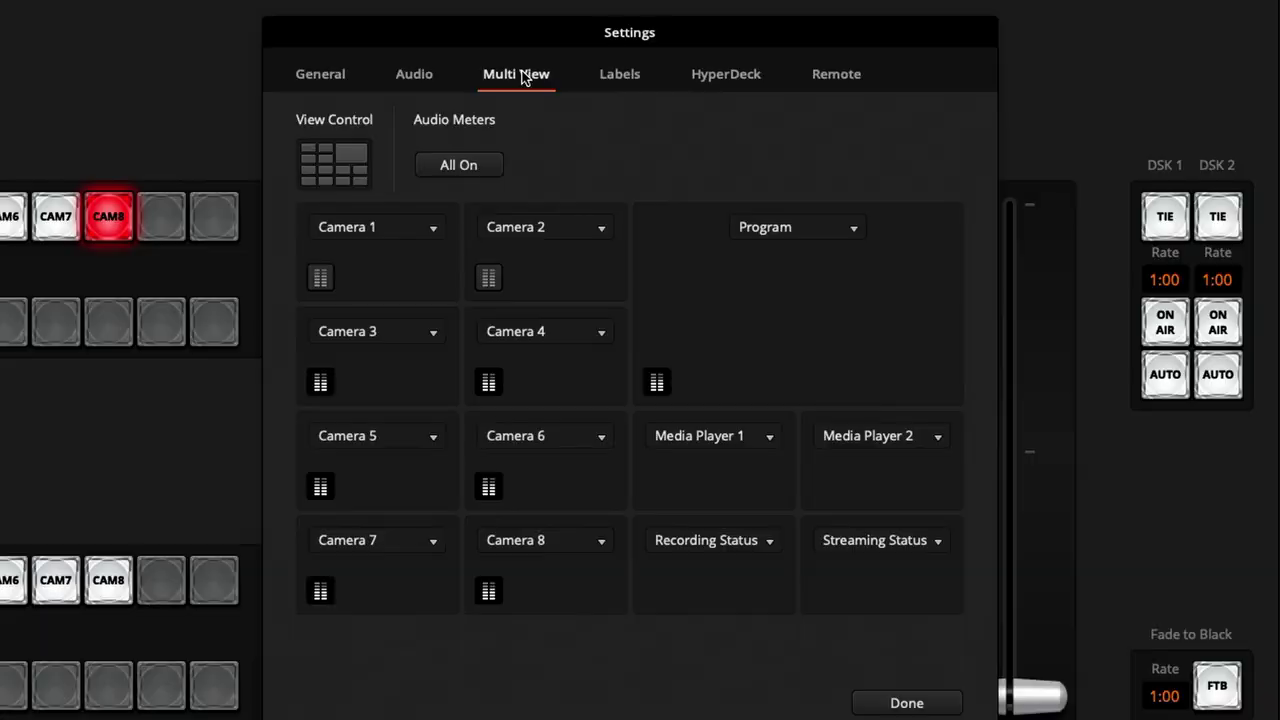
# - Open the Labels tab and select the Camera 1 and Camera 4 name text
pyautogui.click(606, 77)
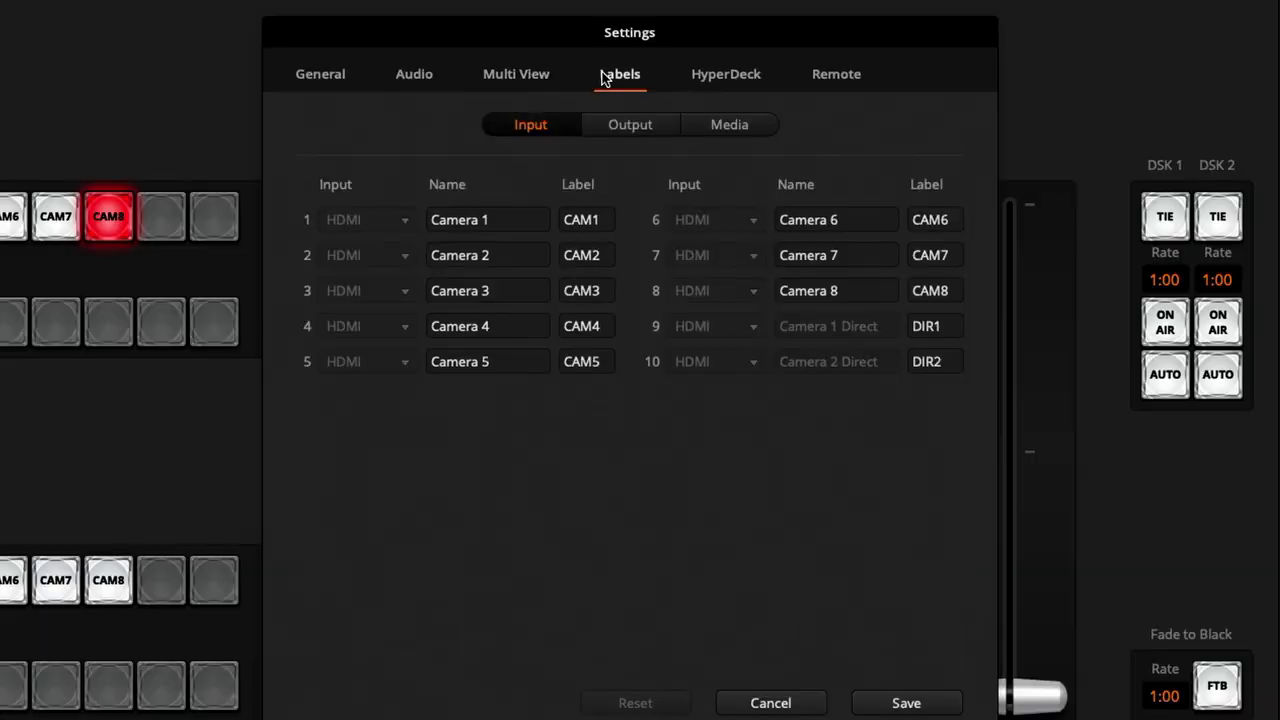
pyautogui.click(505, 217)
pyautogui.moveTo(505, 217); pyautogui.dragTo(445, 203)
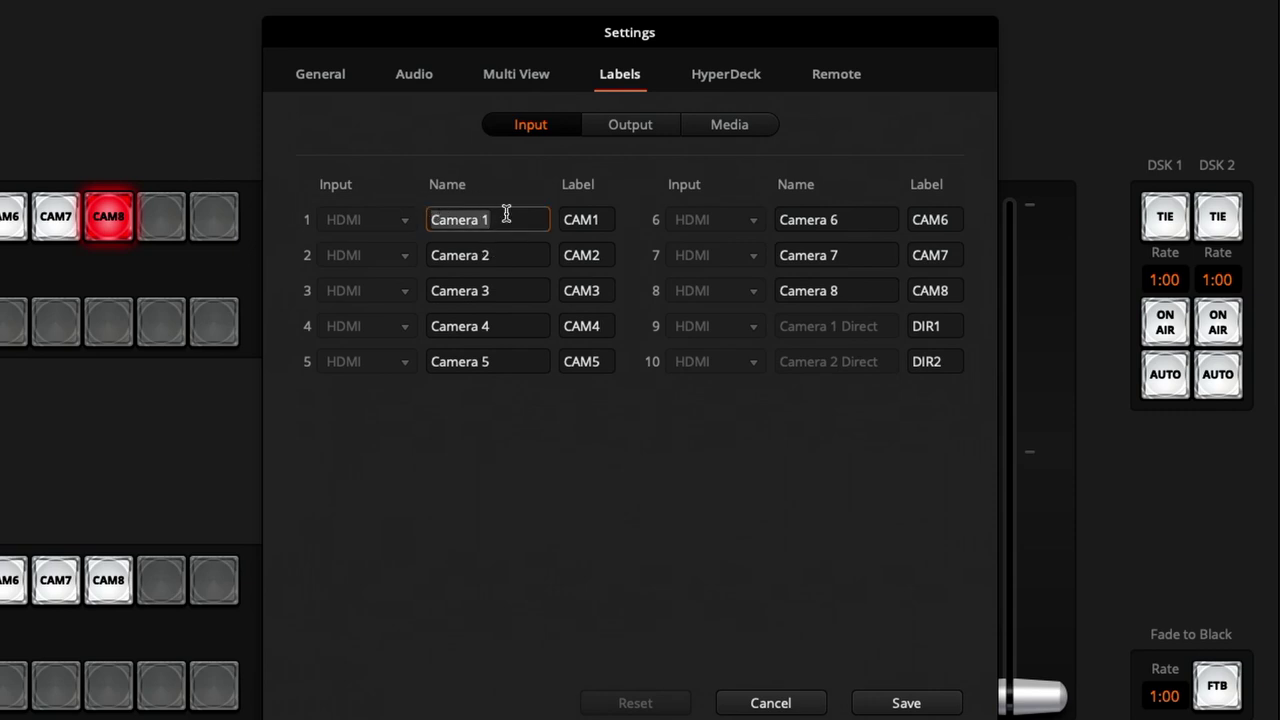
pyautogui.click(506, 322)
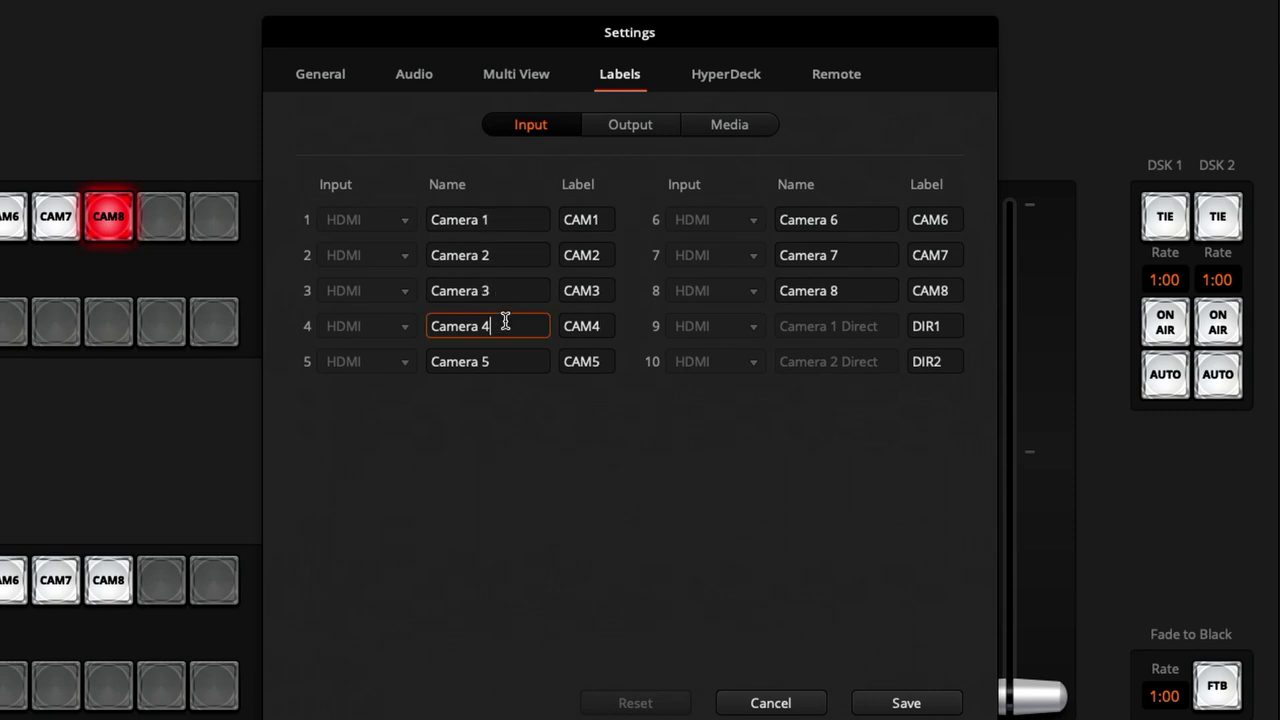
pyautogui.moveTo(506, 322); pyautogui.dragTo(440, 312)
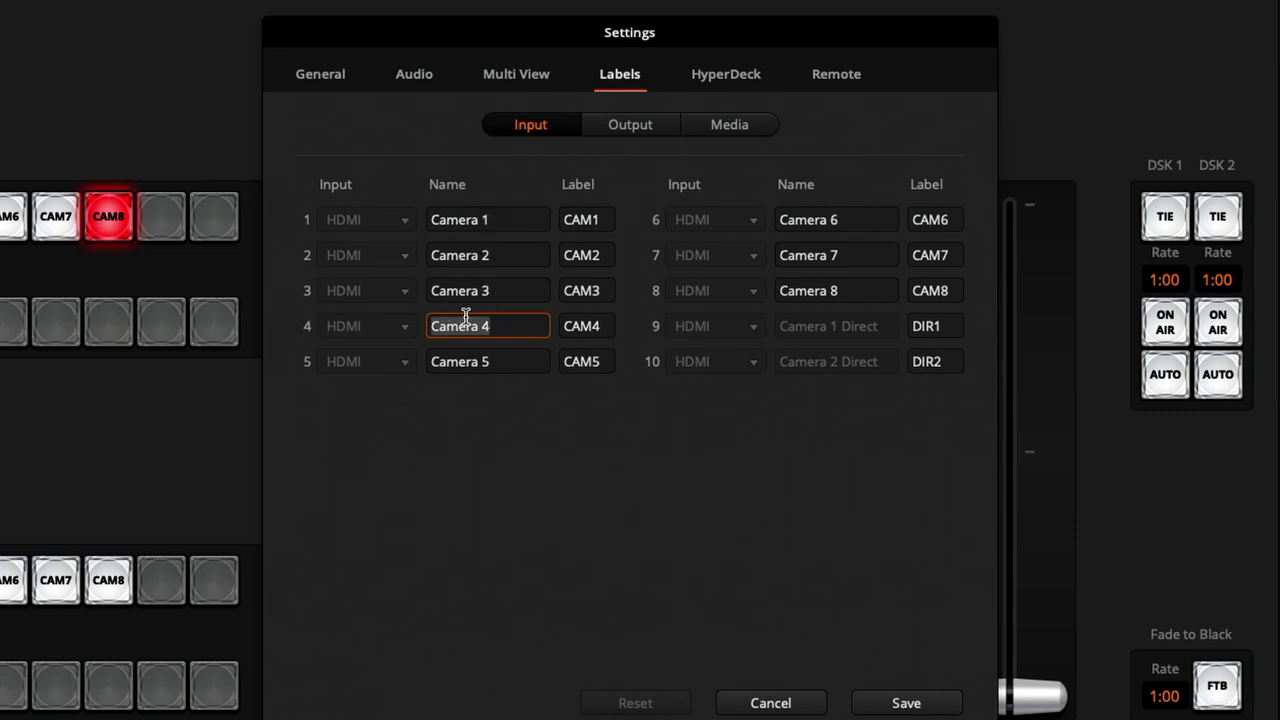
pyautogui.click(579, 152)
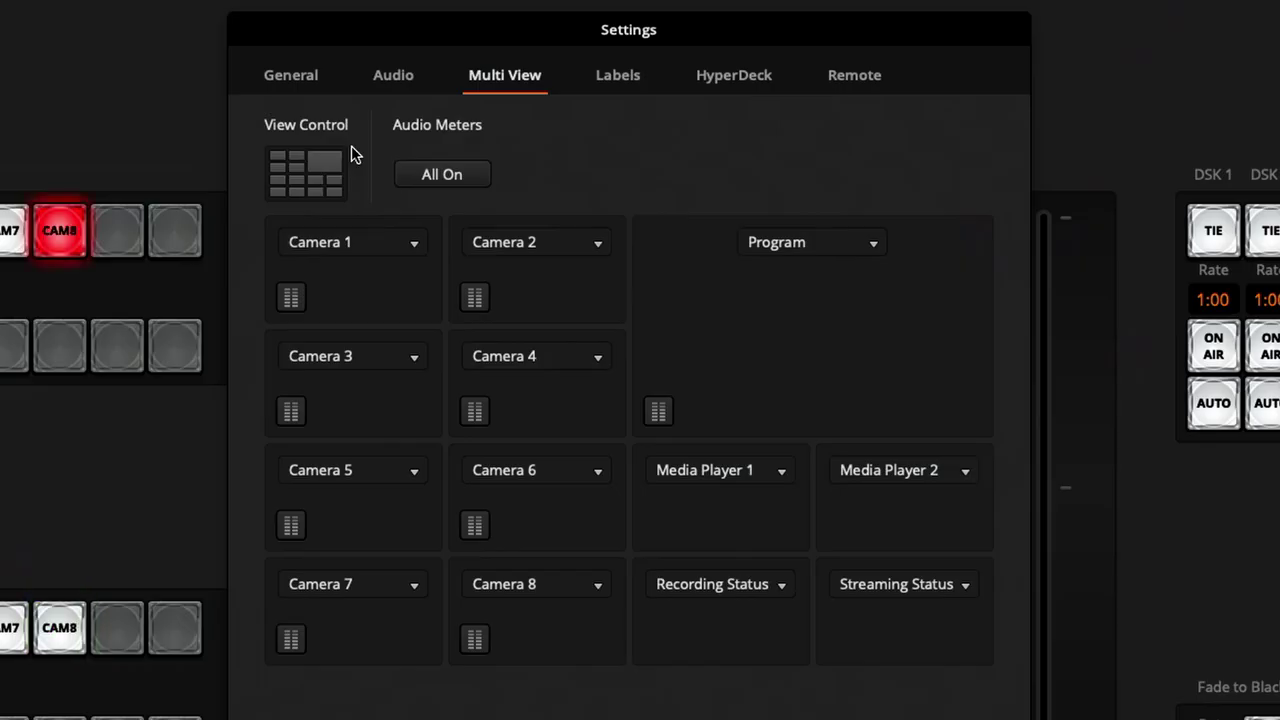
# - Merge Cameras 1–4 into one large Preview window, keeping Preview as its source
pyautogui.click(290, 164)
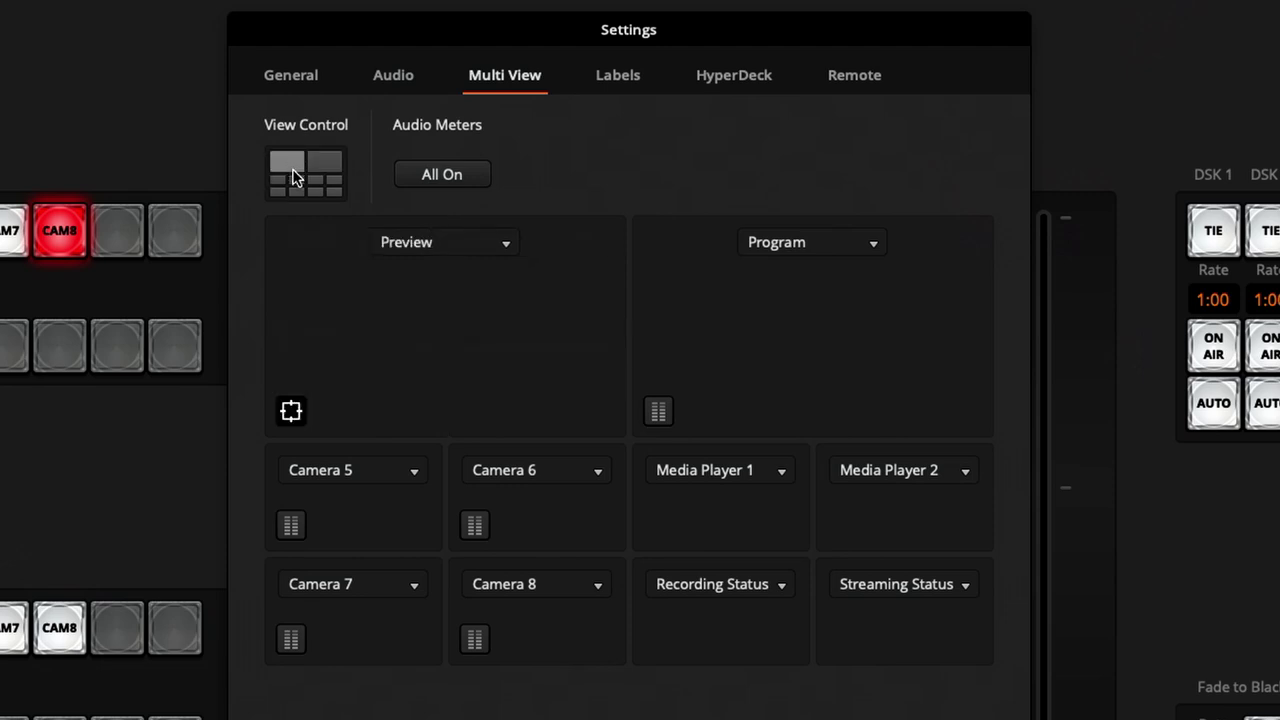
pyautogui.click(450, 244)
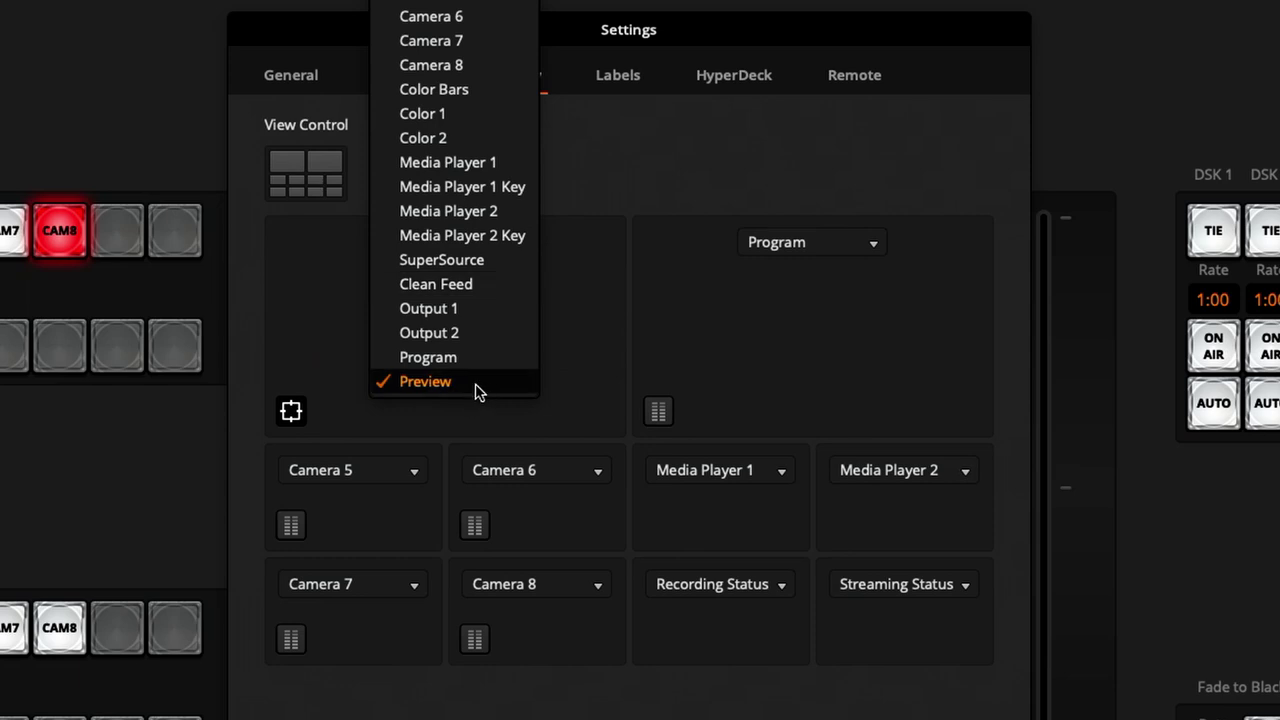
pyautogui.click(540, 424)
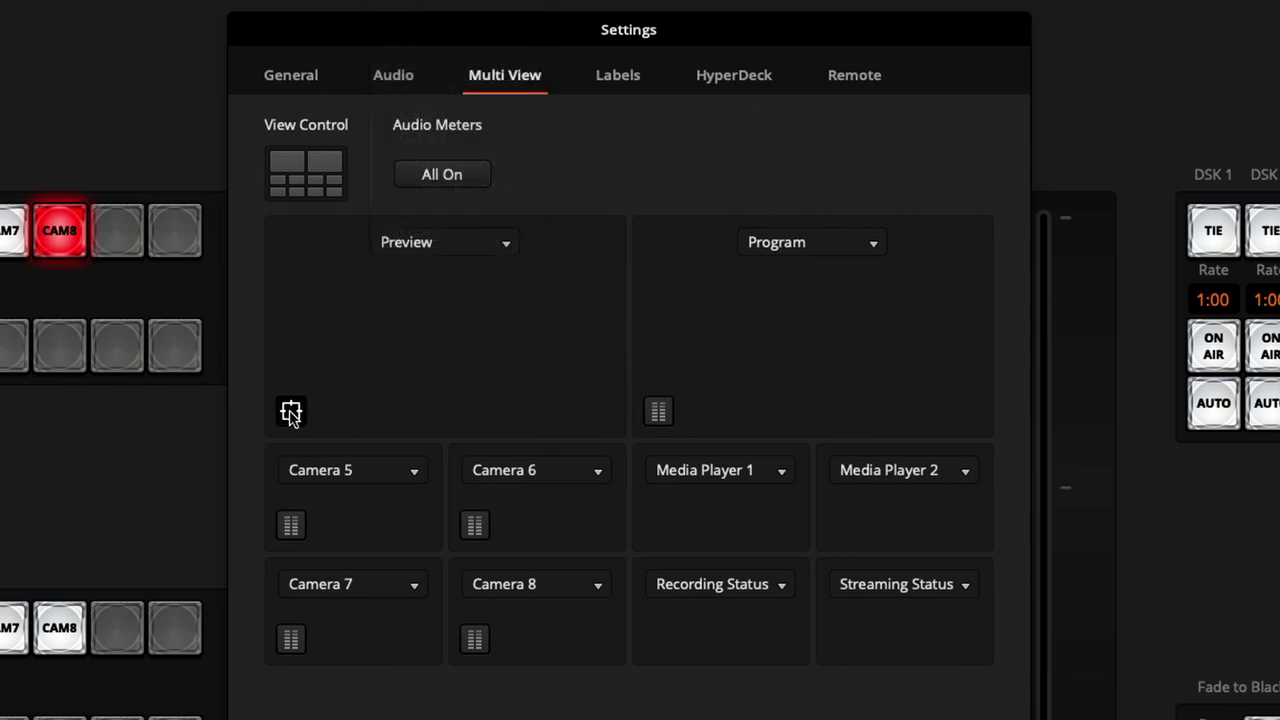
# - Reassign the Camera 5, 6, 7 and 8 windows to Cameras 1, 2, 3 and 4
pyautogui.click(392, 478)
pyautogui.click(396, 377)
pyautogui.click(524, 472)
pyautogui.click(561, 381)
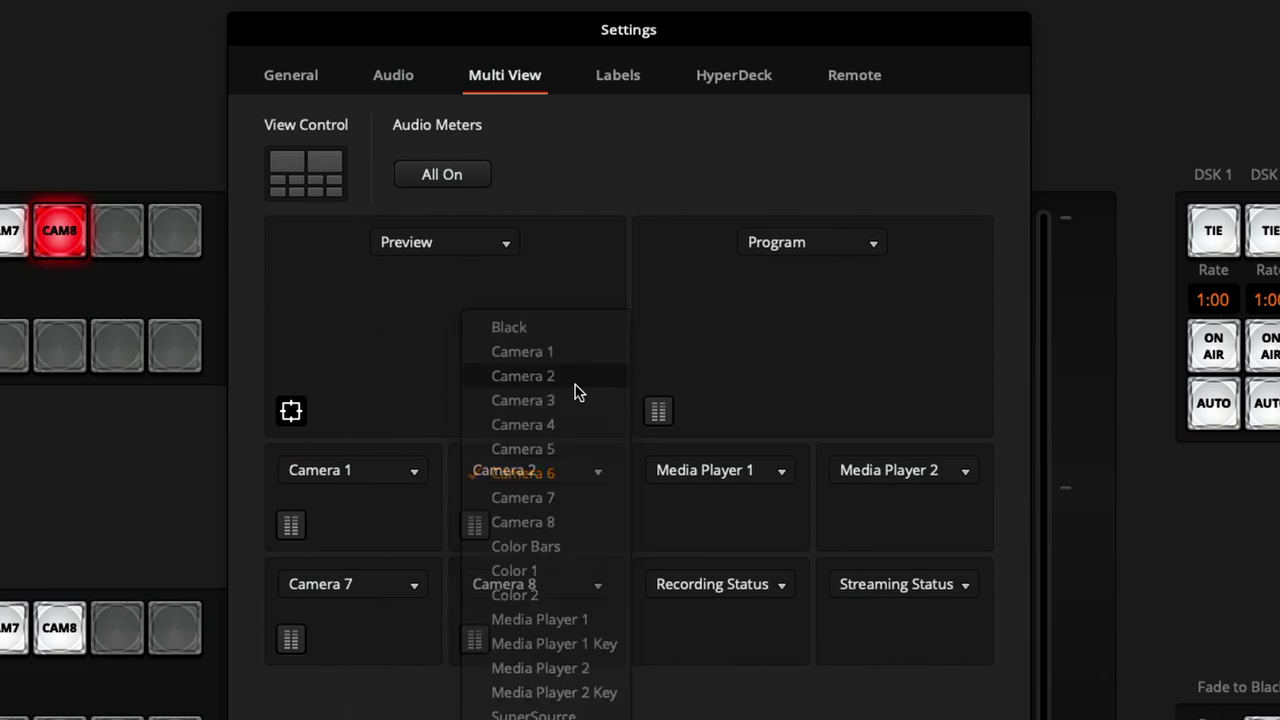
pyautogui.click(375, 581)
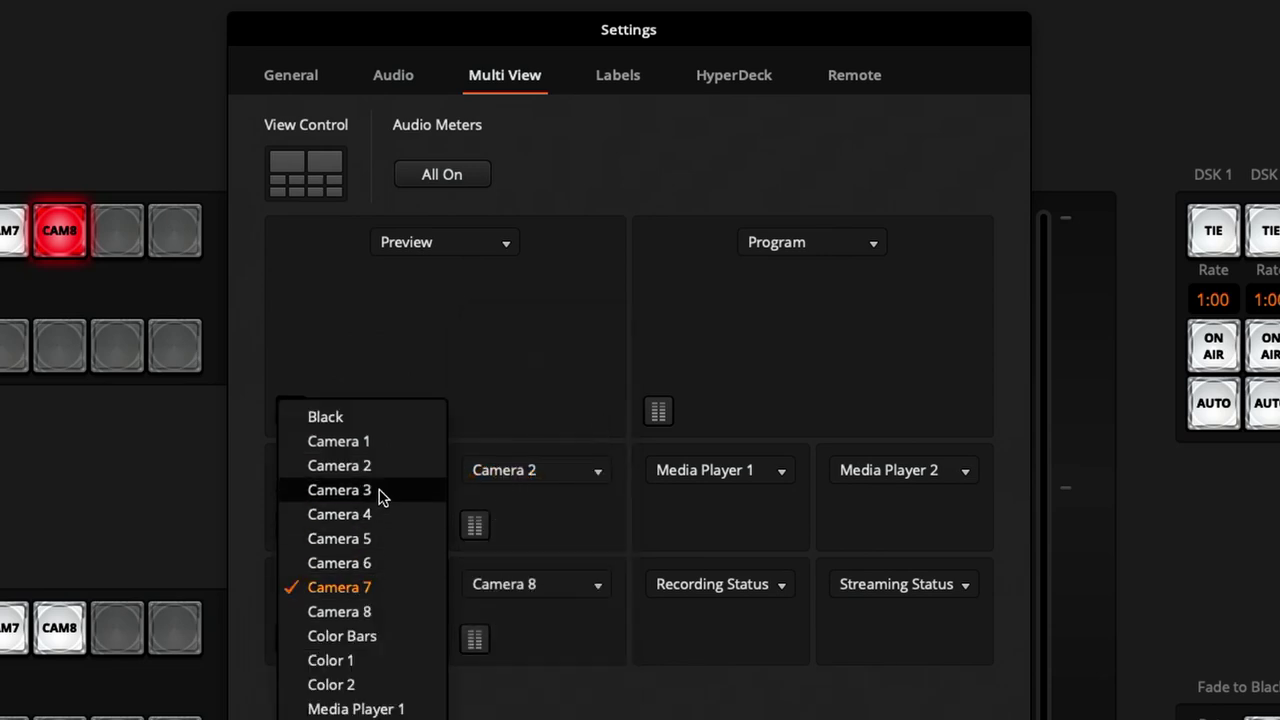
pyautogui.click(380, 491)
pyautogui.click(495, 590)
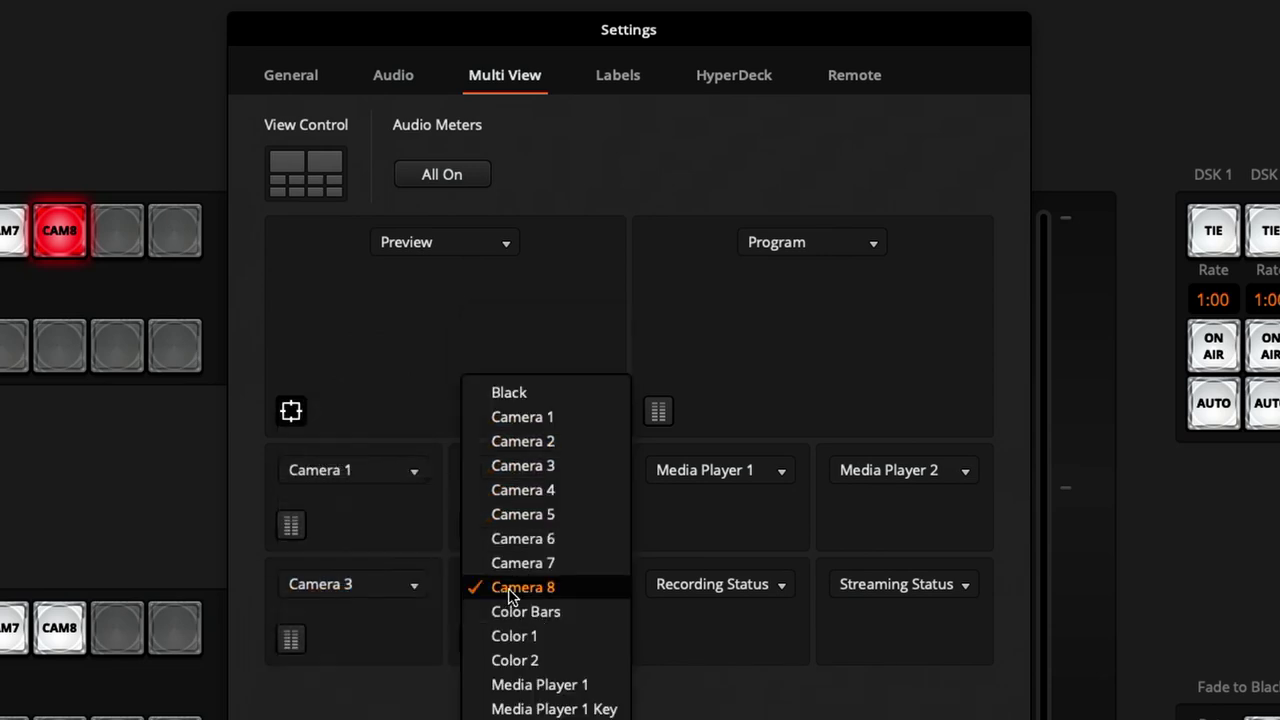
pyautogui.click(537, 492)
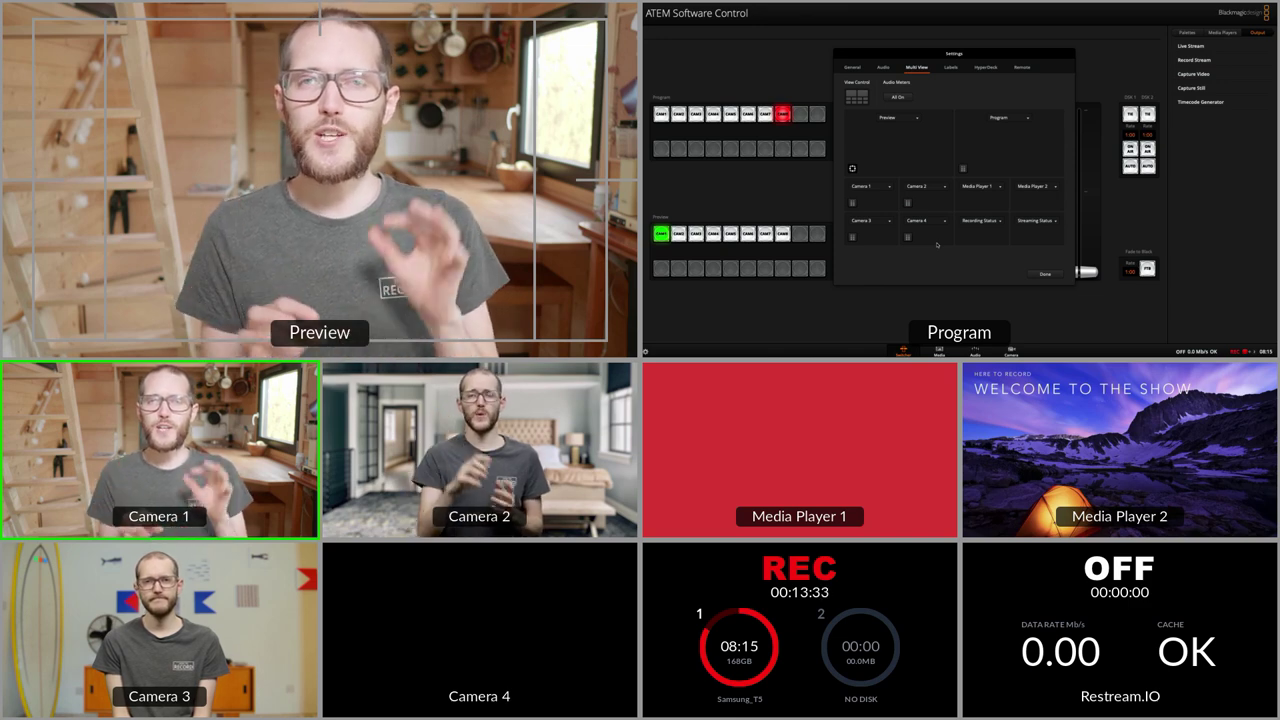
pyautogui.press('space')
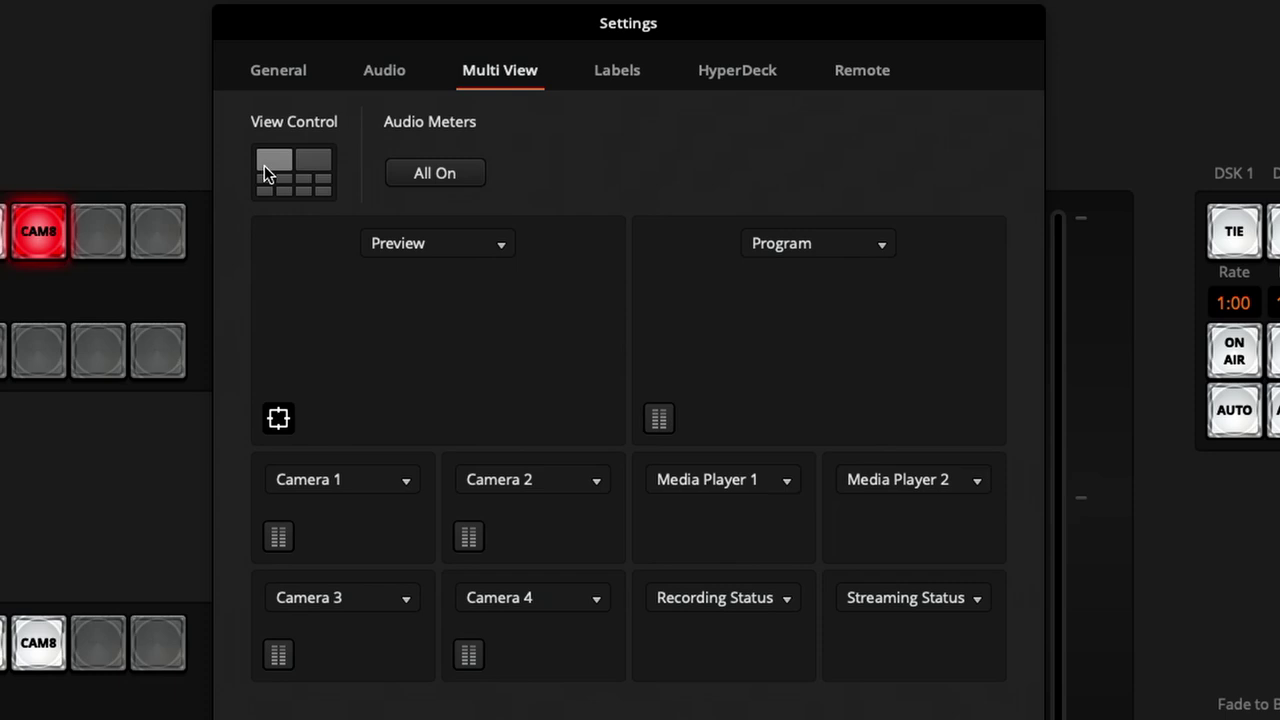
# - Split Preview into four camera windows and set the bottom row to Audio Status and Output 2
pyautogui.click(266, 165)
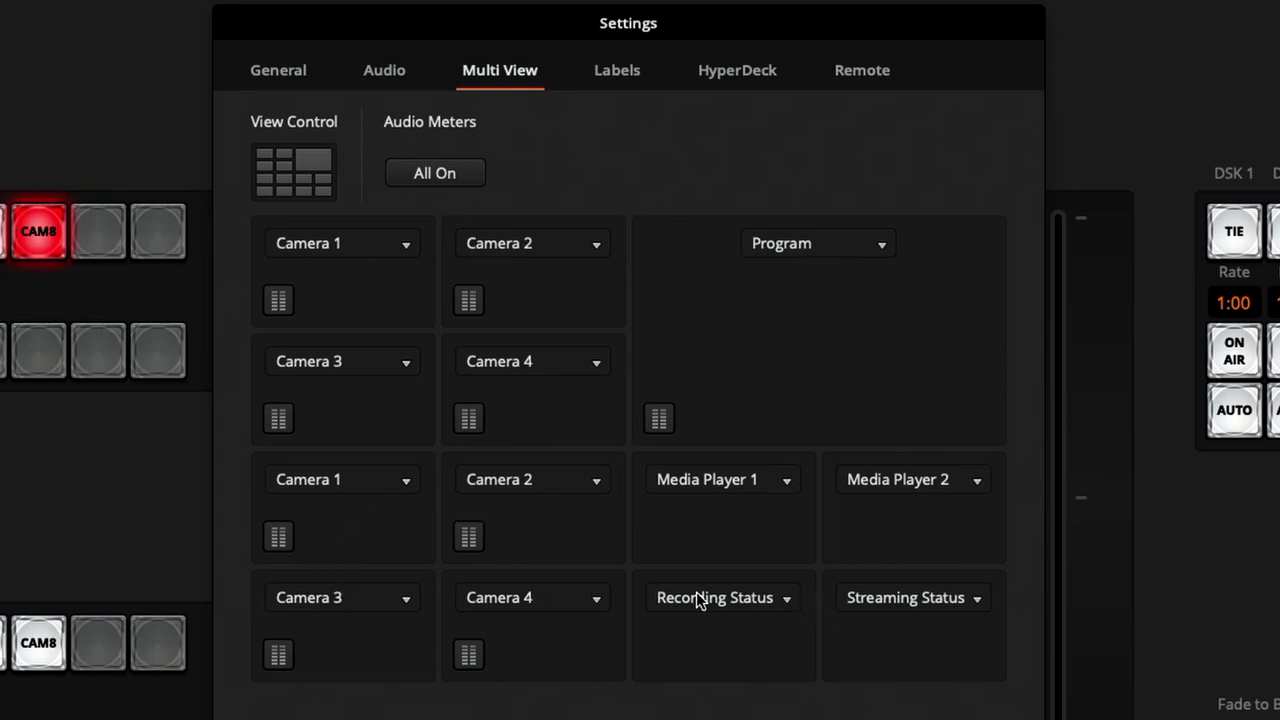
pyautogui.click(591, 600)
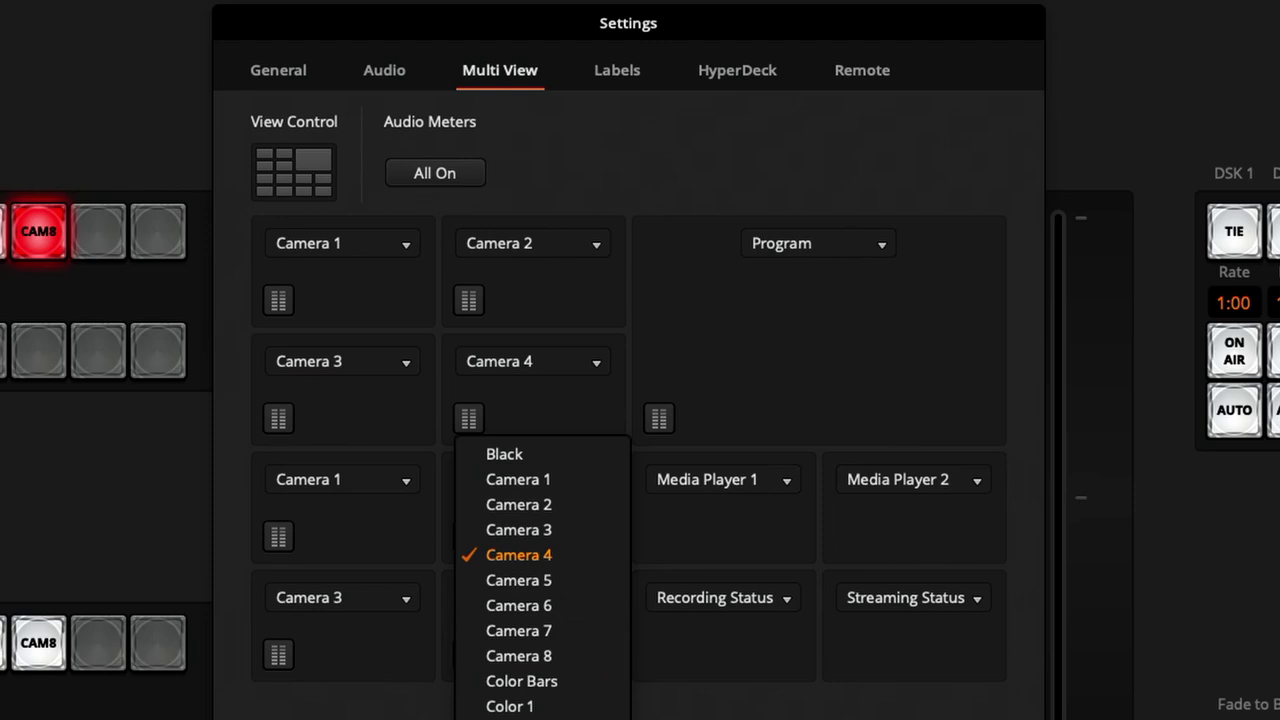
pyautogui.press('Return')
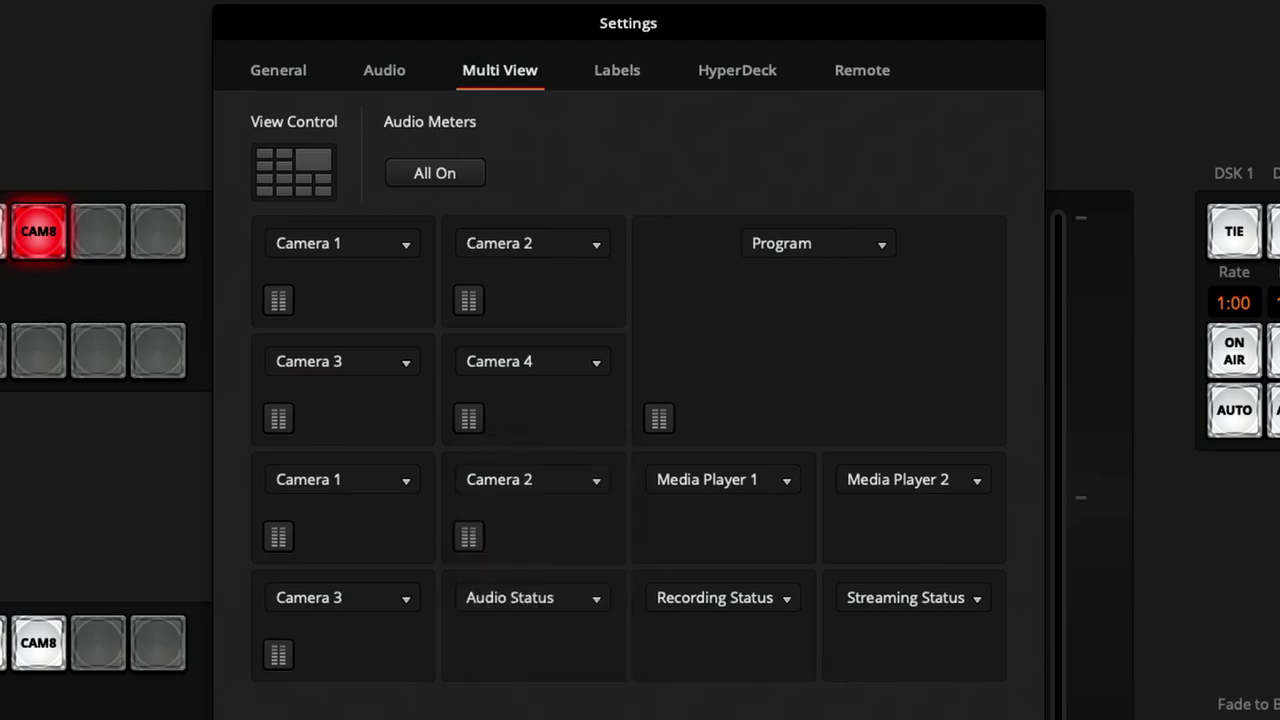
pyautogui.click(400, 598)
# - Change the third-row Camera 1 and Camera 2 windows to Camera 5 and SuperSource
pyautogui.click(365, 487)
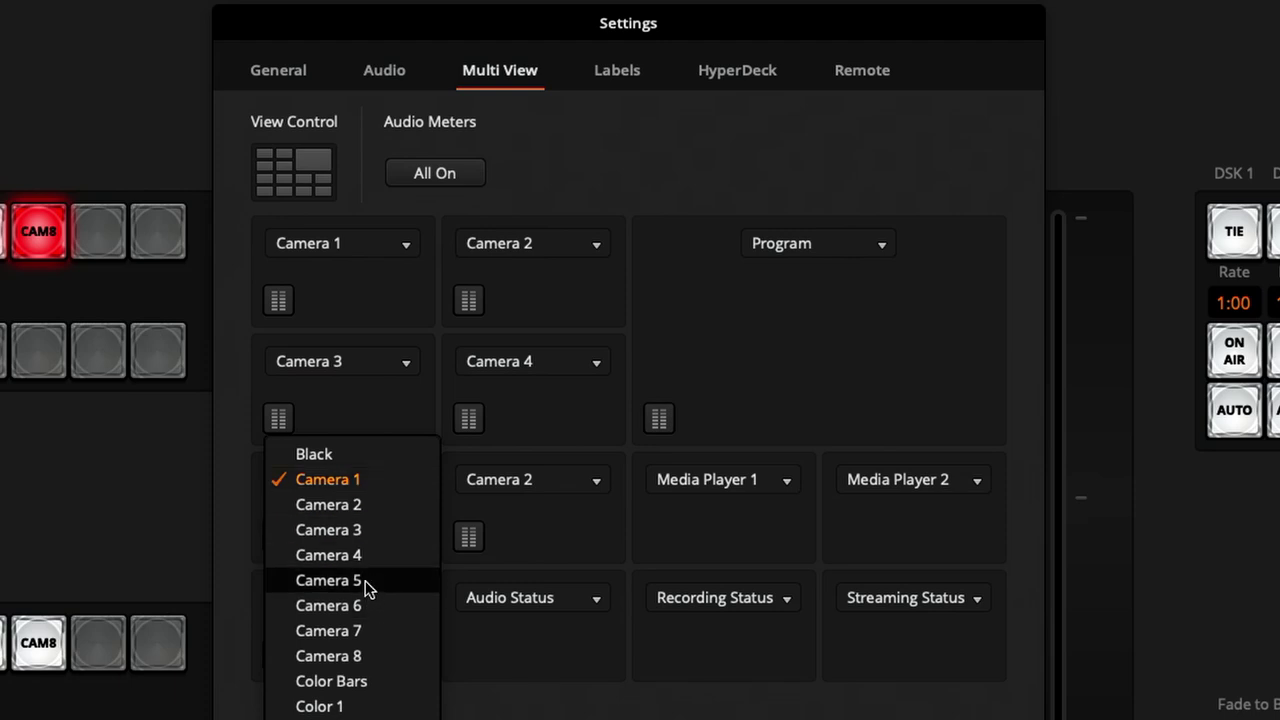
pyautogui.click(330, 580)
pyautogui.click(505, 486)
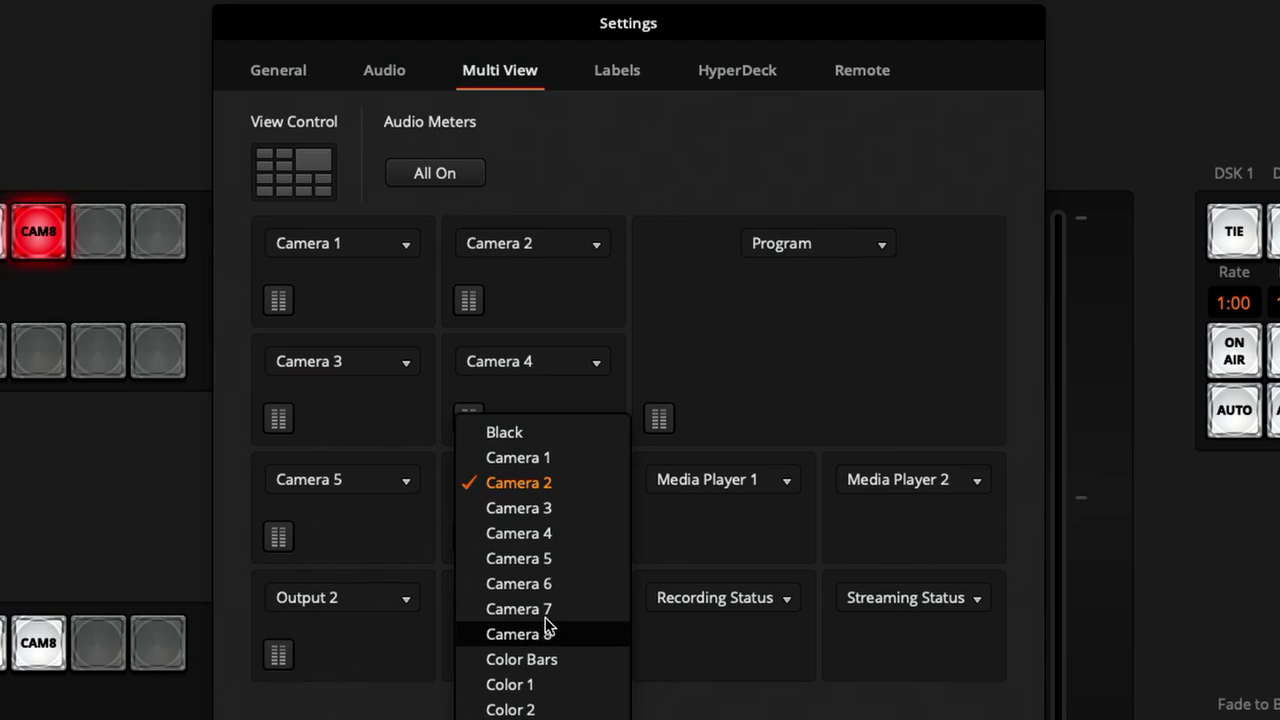
pyautogui.click(553, 590)
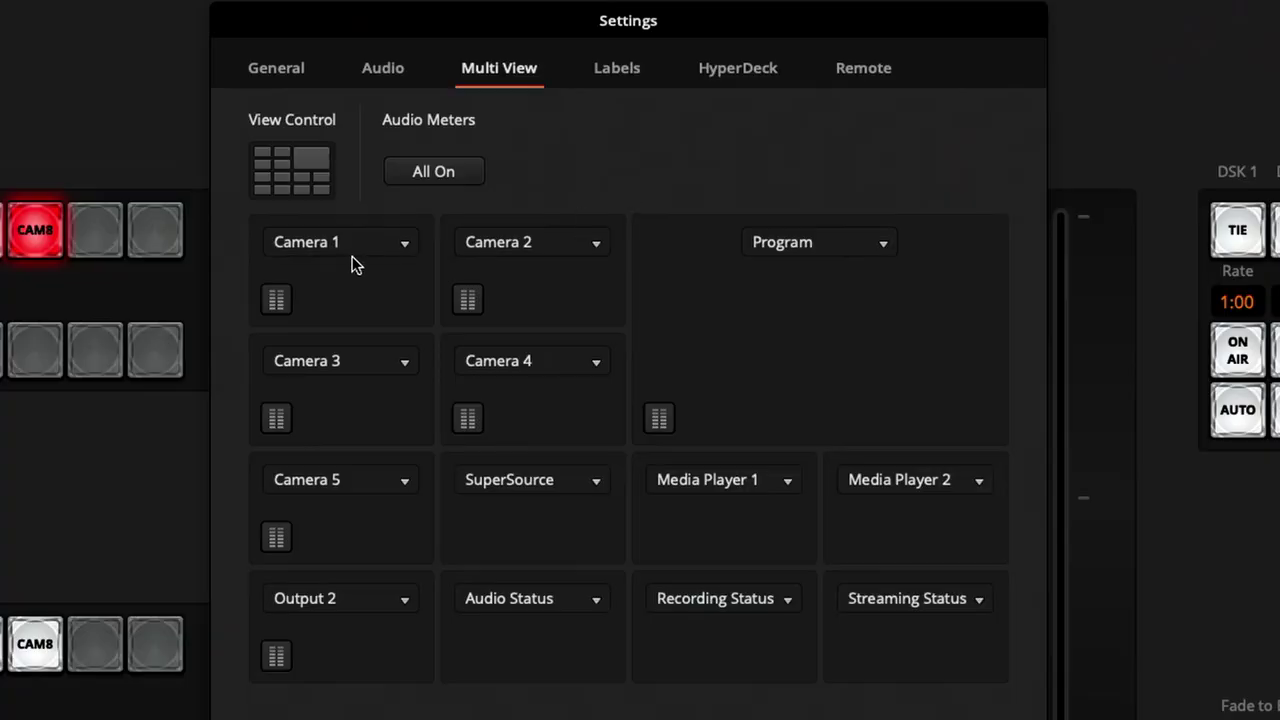
# - Merge the top-left, bottom-left and bottom-right quadrants into large windows, showing Camera 3 top-left
pyautogui.click(279, 171)
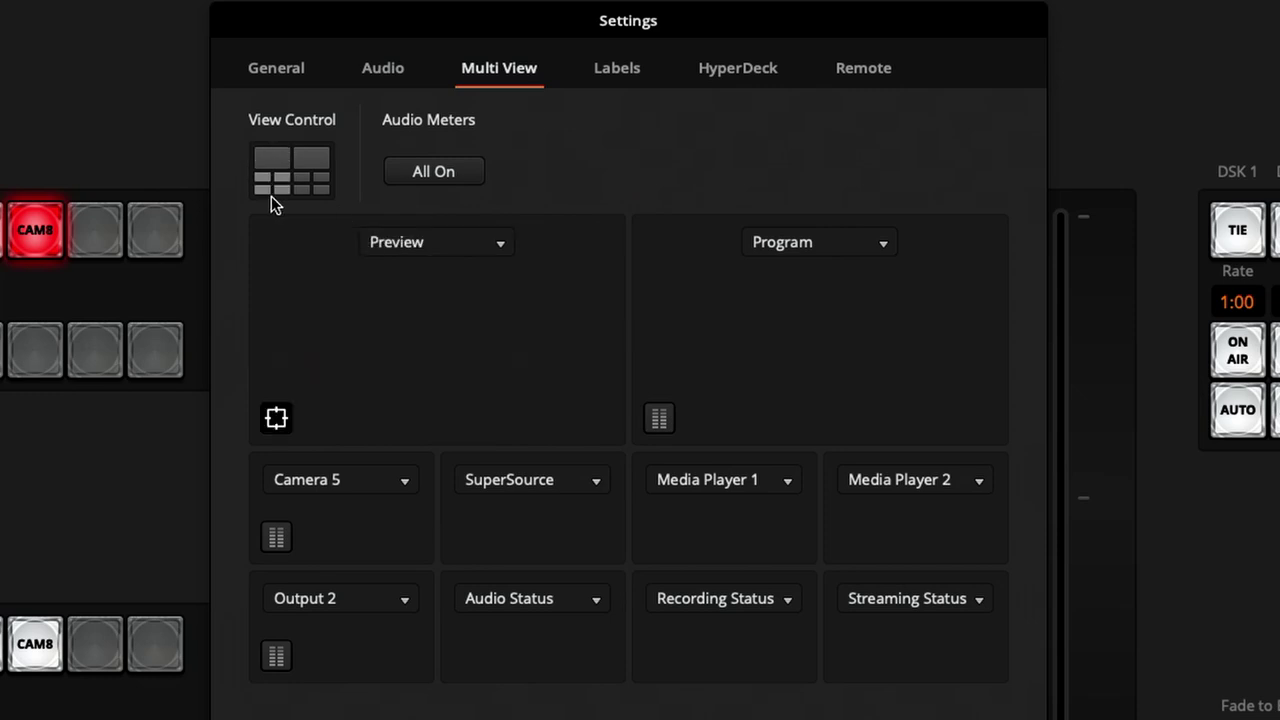
pyautogui.click(272, 190)
pyautogui.click(307, 190)
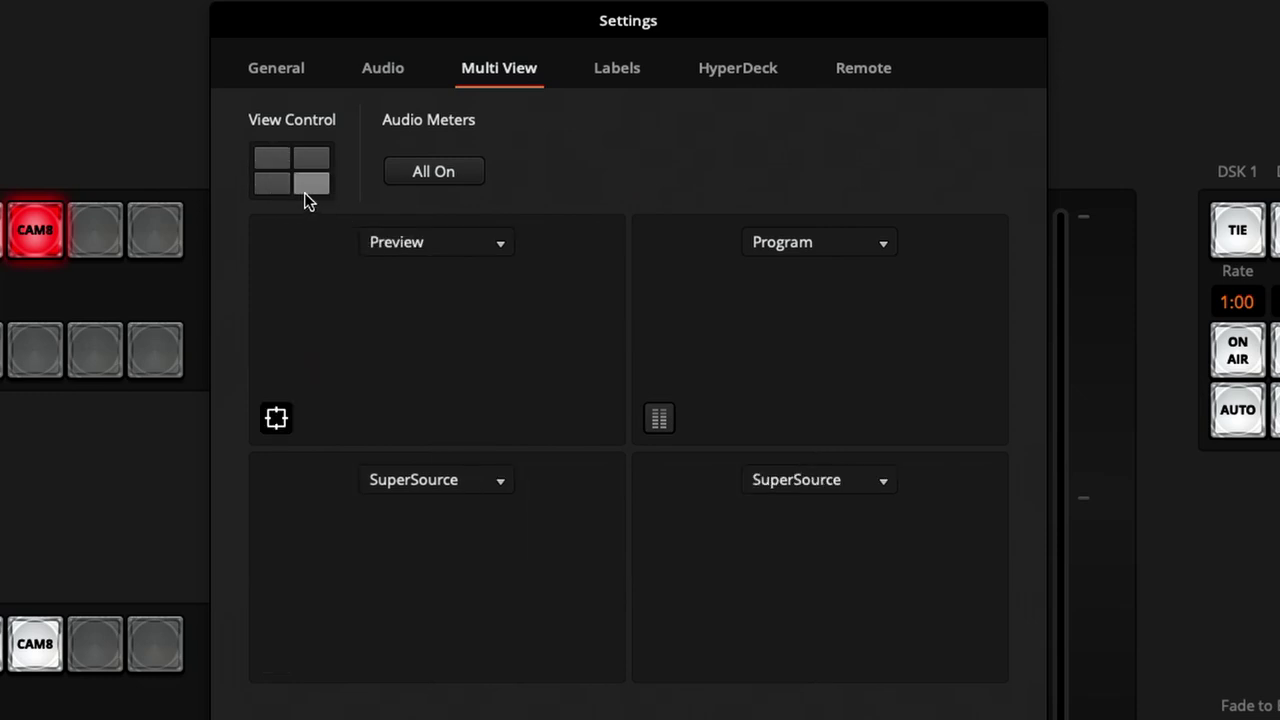
pyautogui.click(774, 249)
pyautogui.click(540, 244)
pyautogui.click(494, 243)
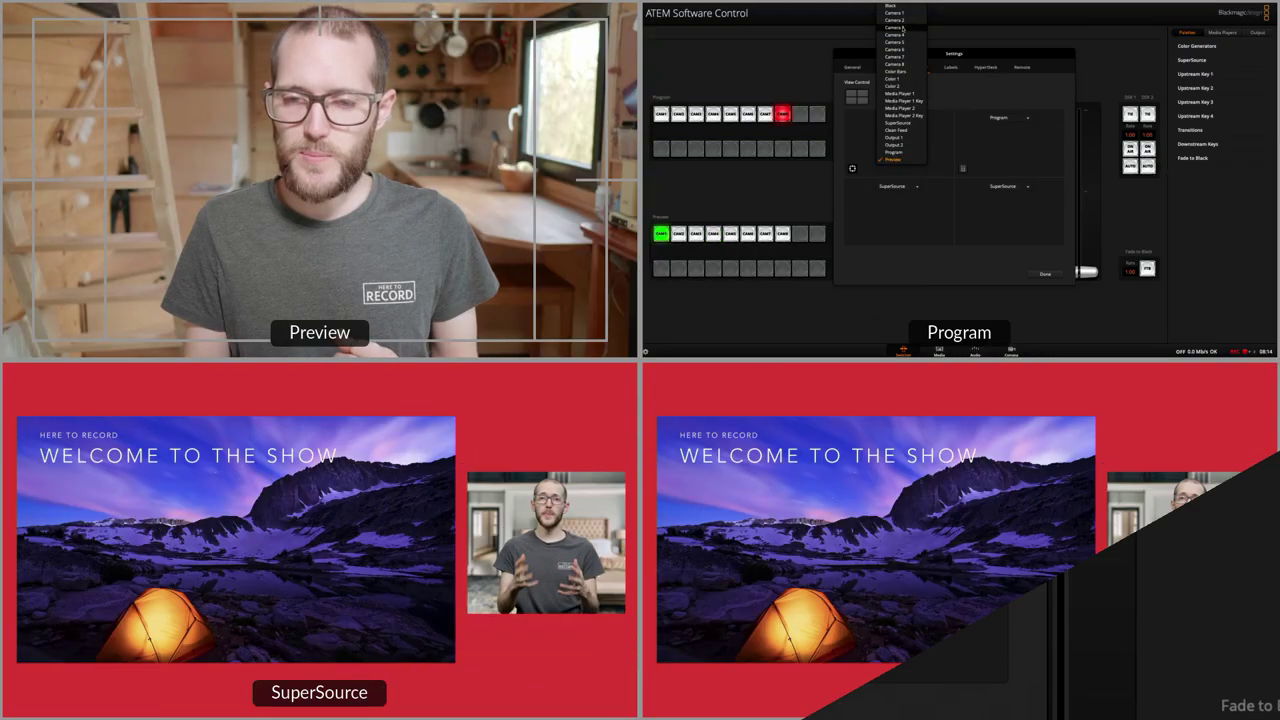
pyautogui.click(420, 0)
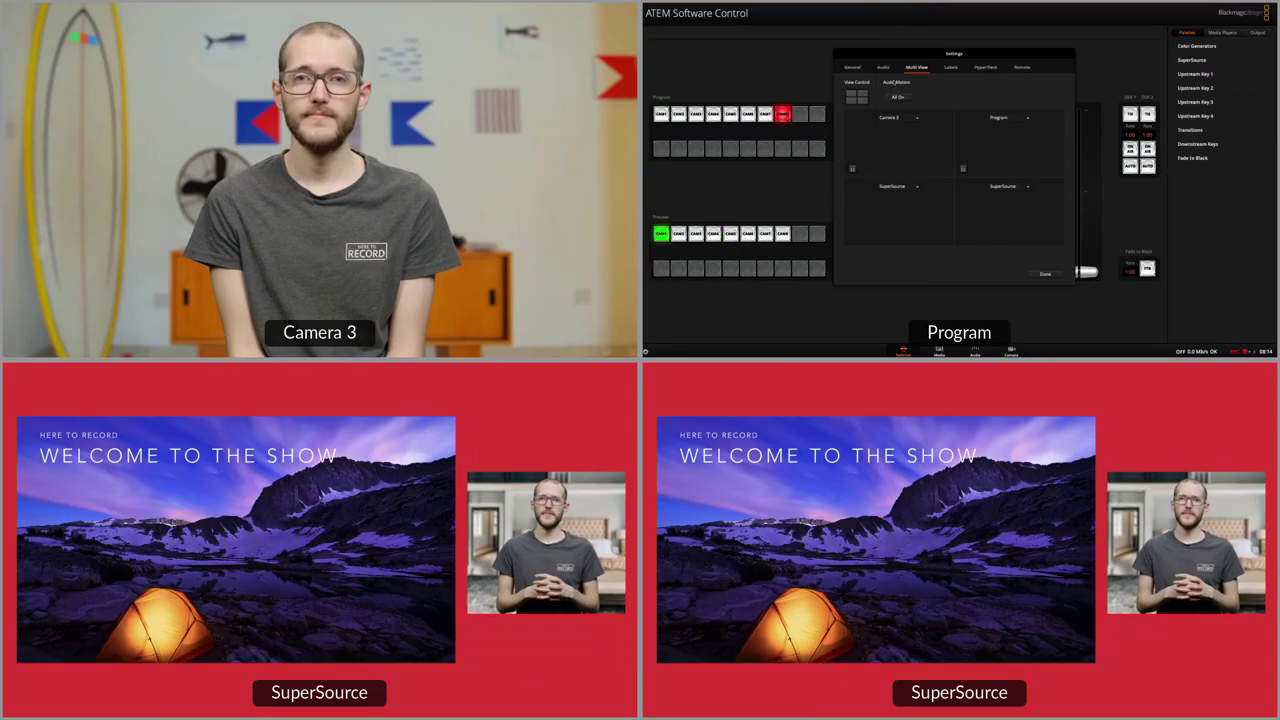
# - Switch the top-left window to Camera 2 and the lower-left SuperSource window to Media Player 2
pyautogui.click(916, 117)
pyautogui.click(910, 128)
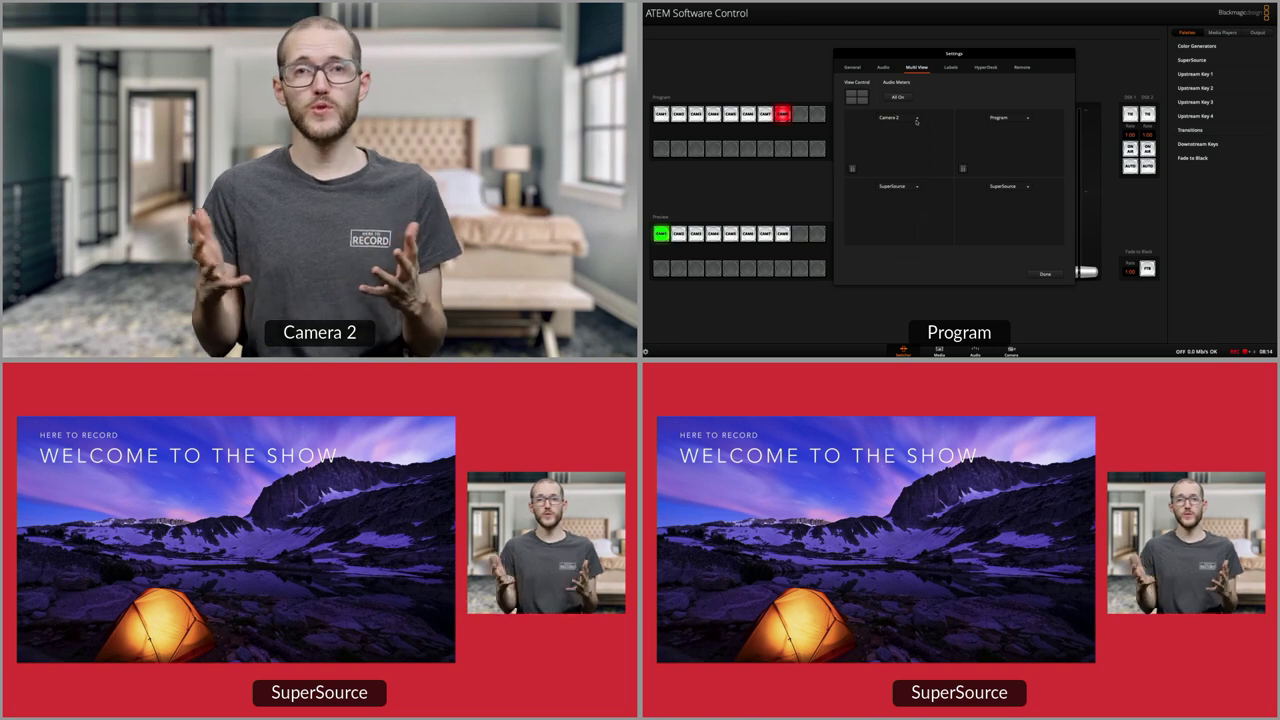
pyautogui.click(898, 186)
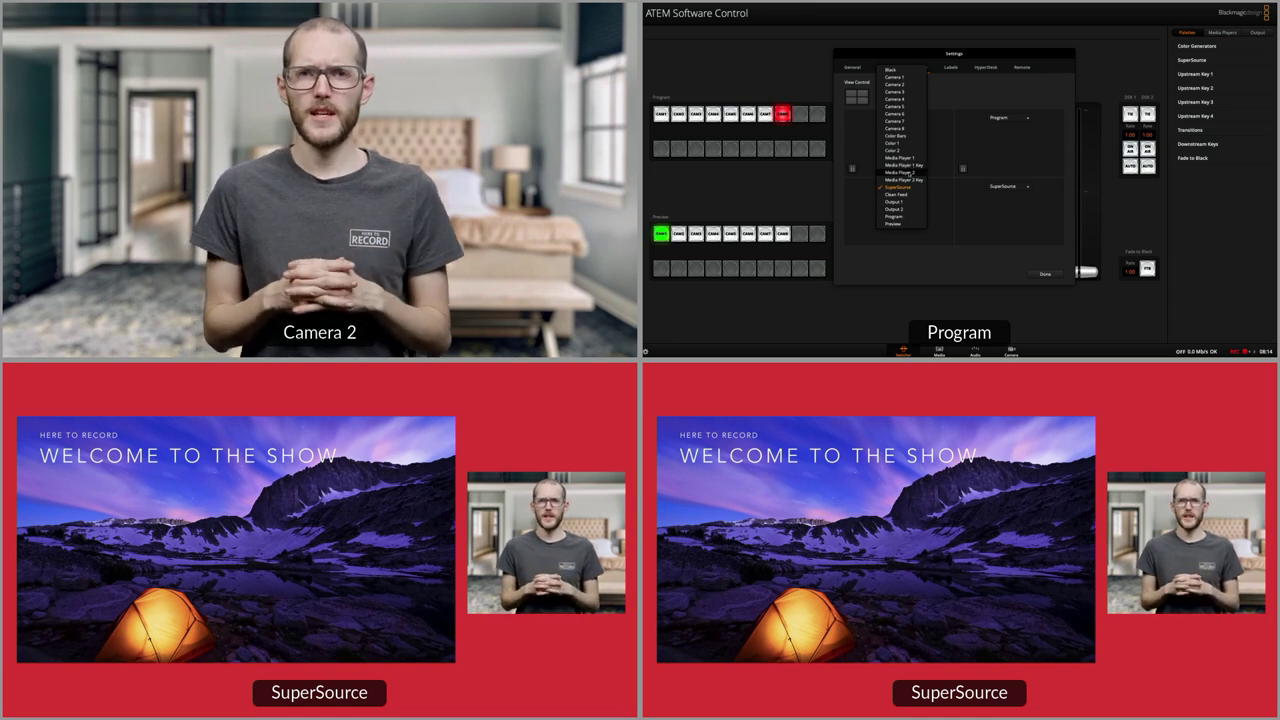
pyautogui.click(903, 172)
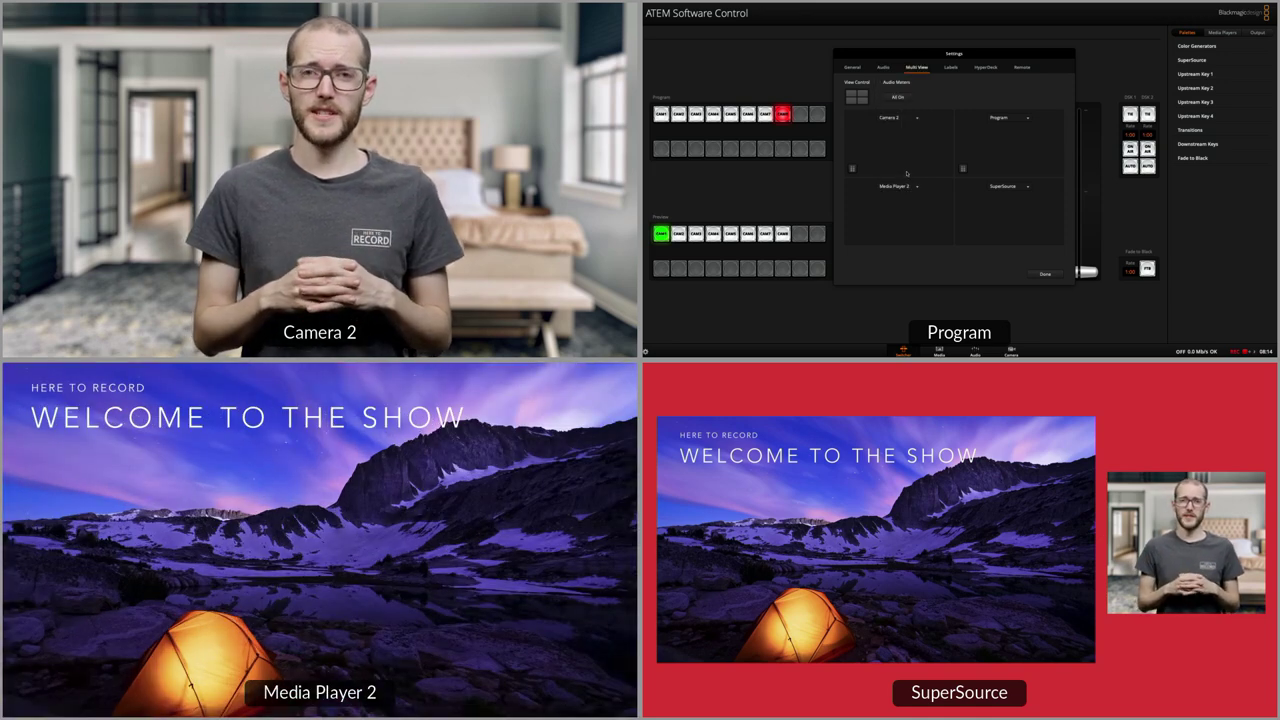